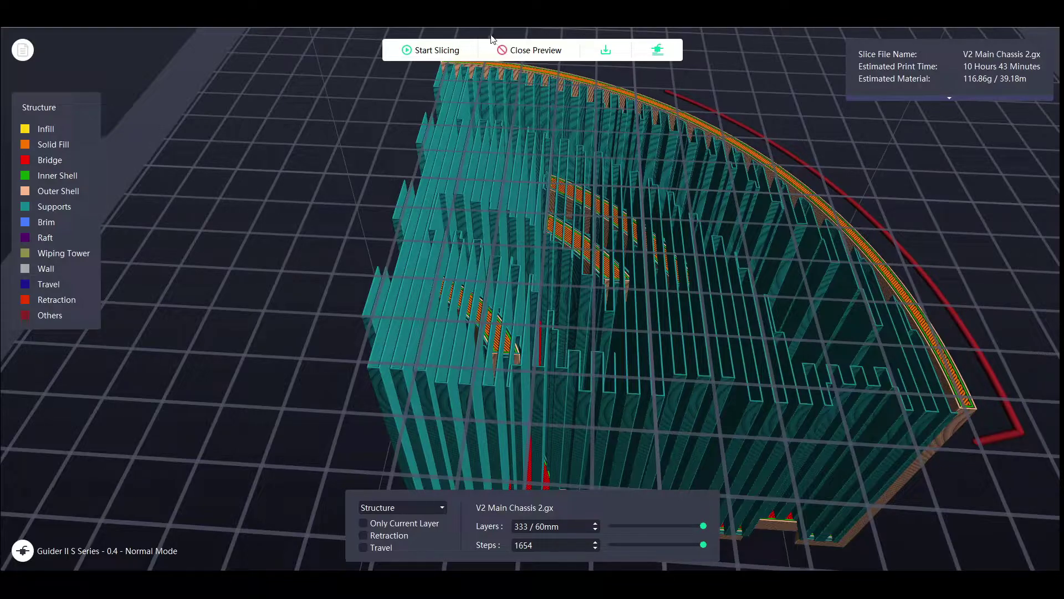
Step: Close the slice preview of V2 Main Chassis 2.gx to see the supported model
left_click(502, 48)
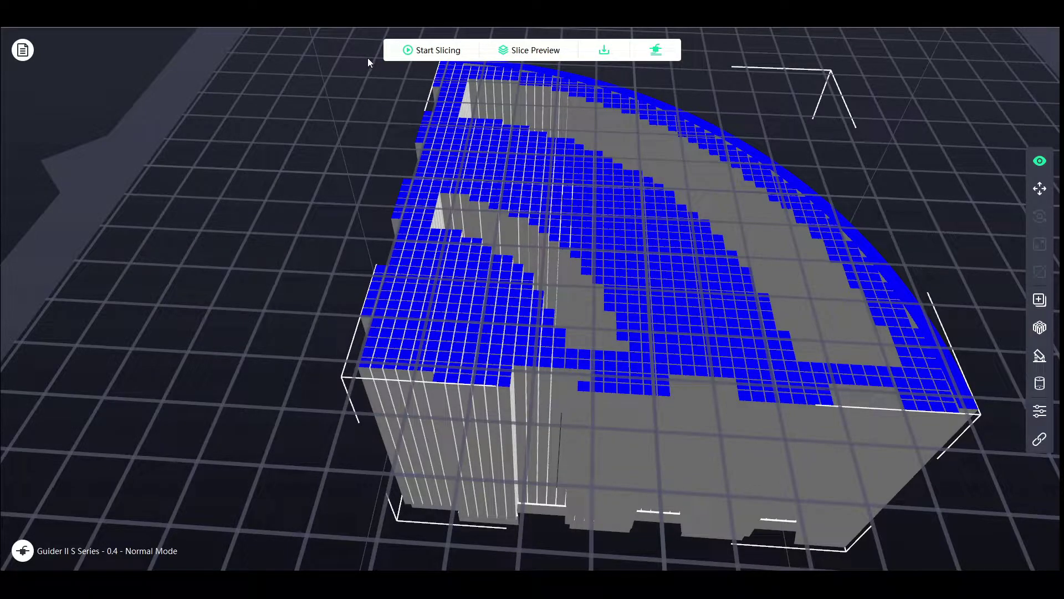
left_click(394, 59)
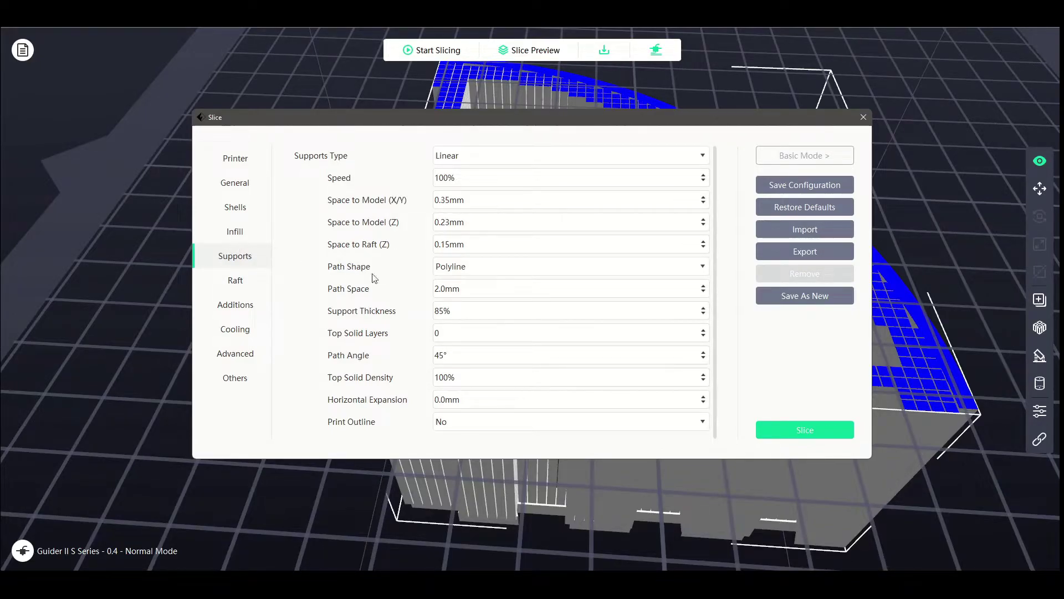
left_click(863, 117)
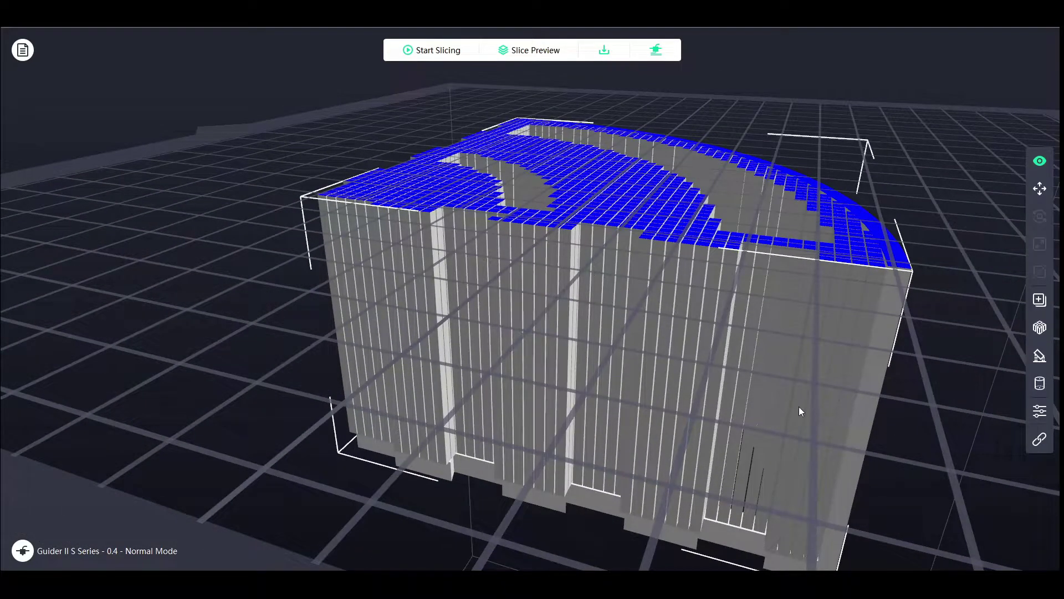
left_click_drag(800, 406, 776, 303)
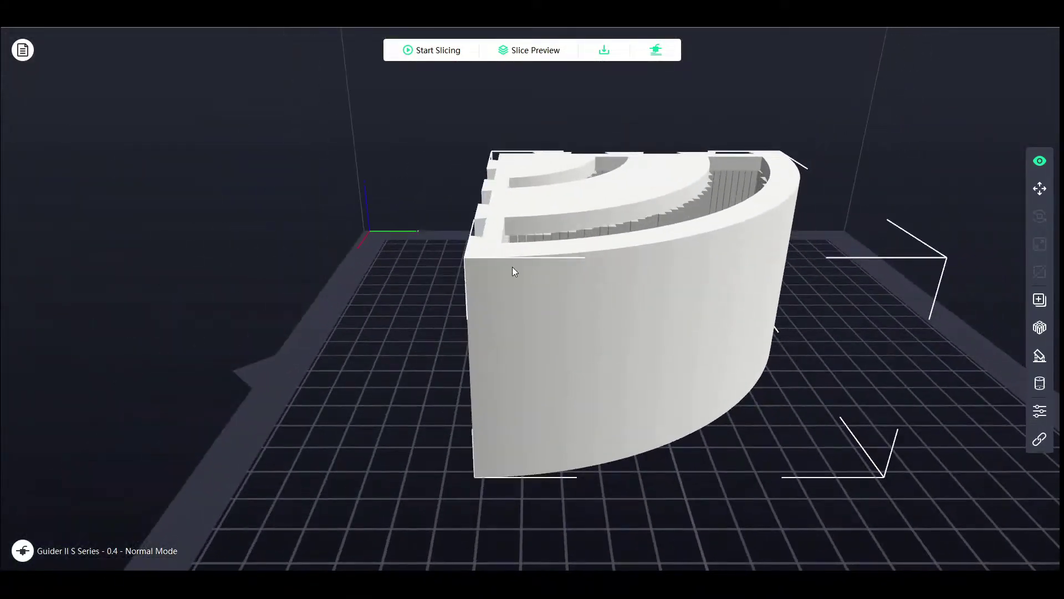
left_click_drag(512, 267, 580, 330)
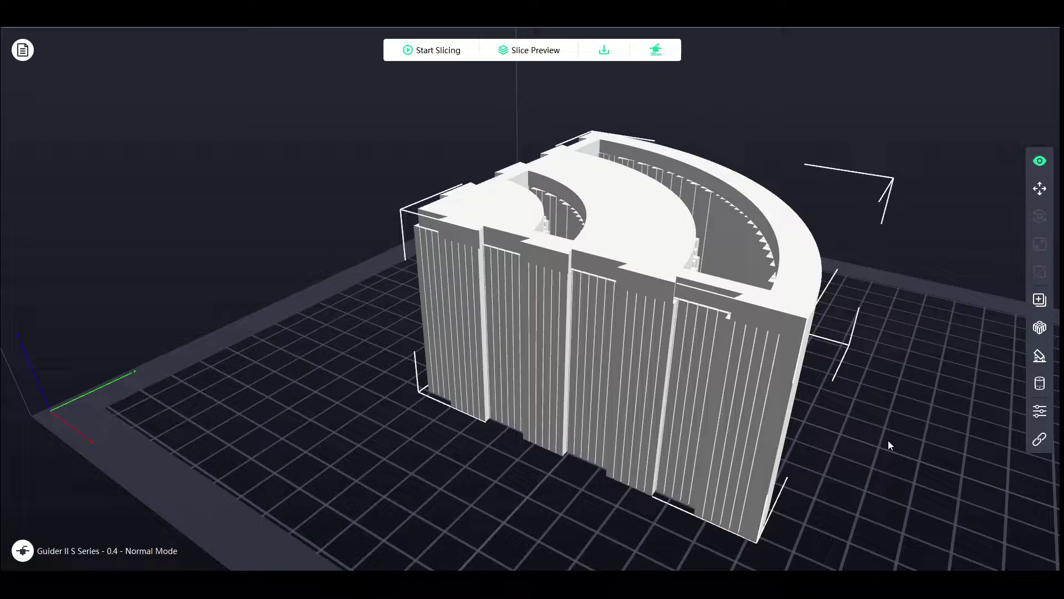
Step: Try the tree support type but decline deleting the existing linear supports, then exit support options
left_click(1039, 357)
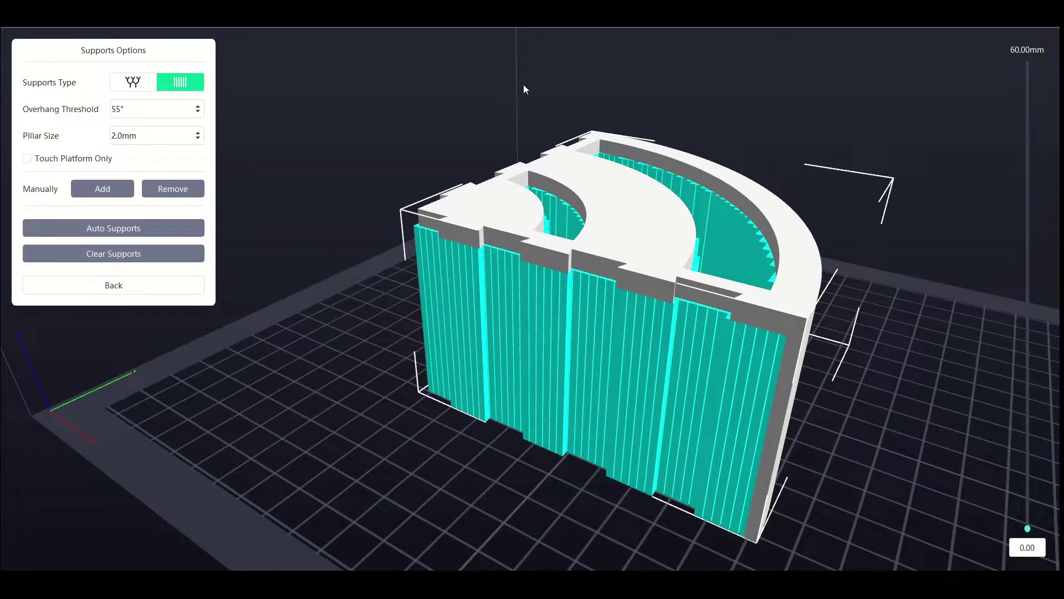
left_click(83, 284)
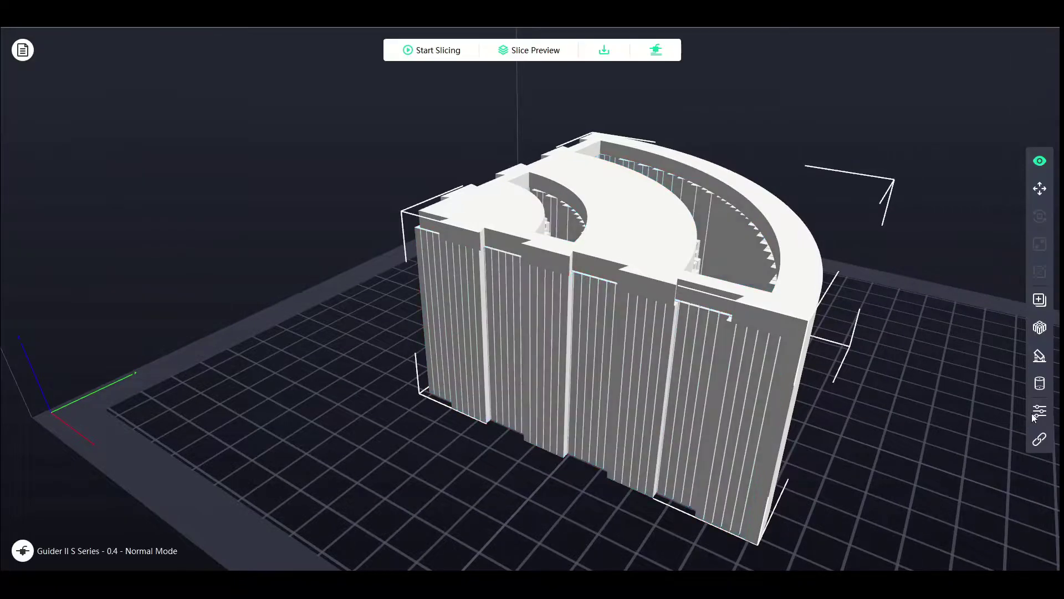
left_click(1039, 358)
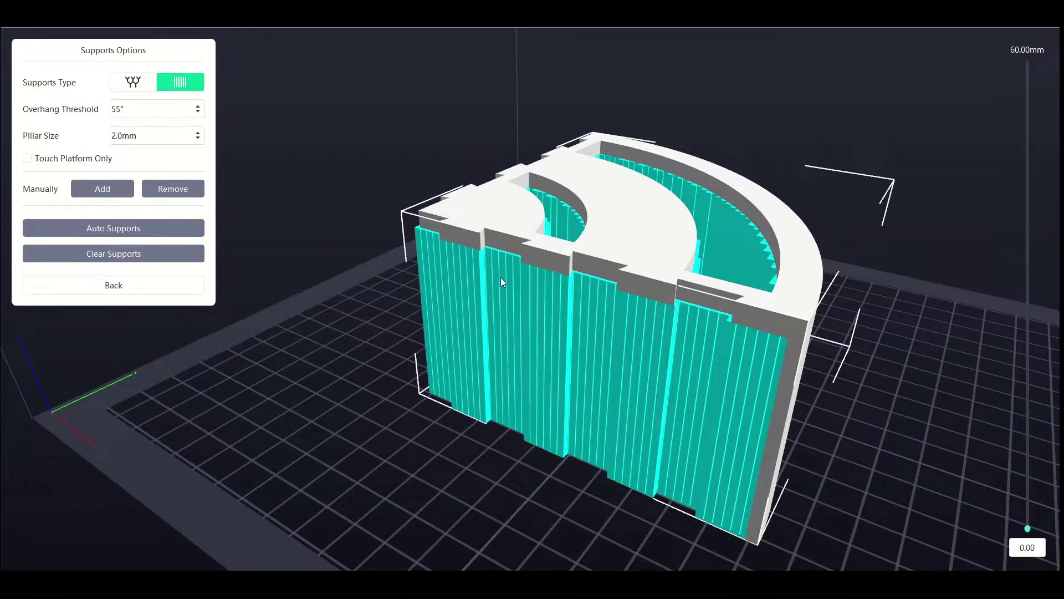
left_click(143, 86)
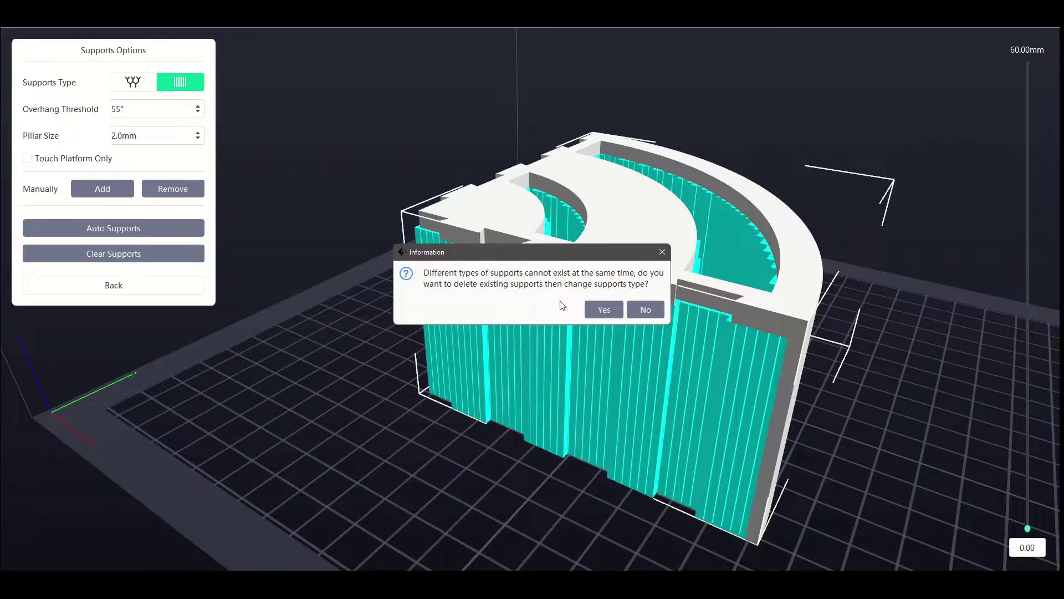
left_click(651, 311)
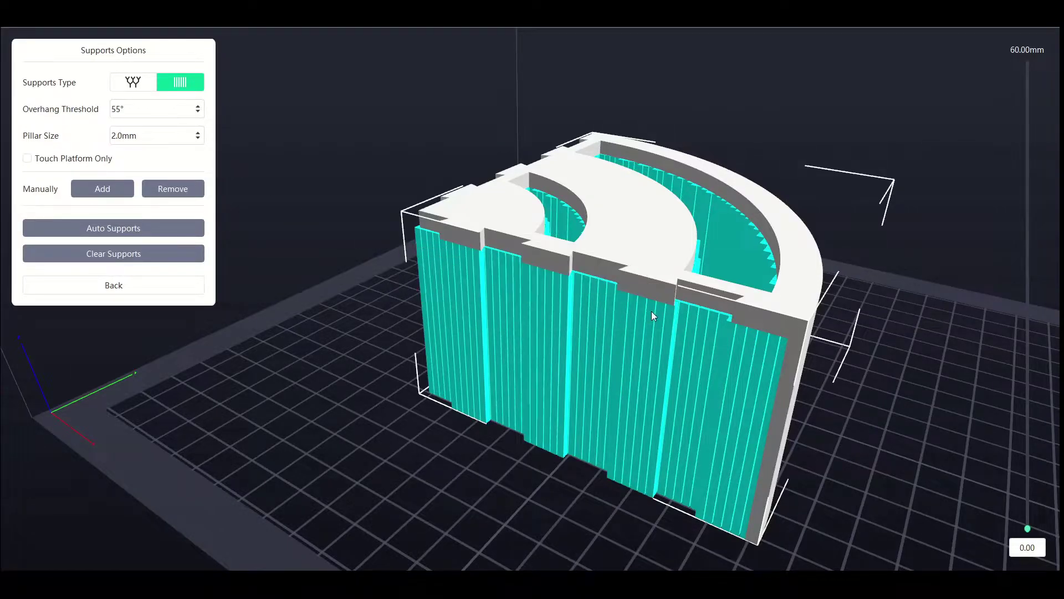
left_click(184, 286)
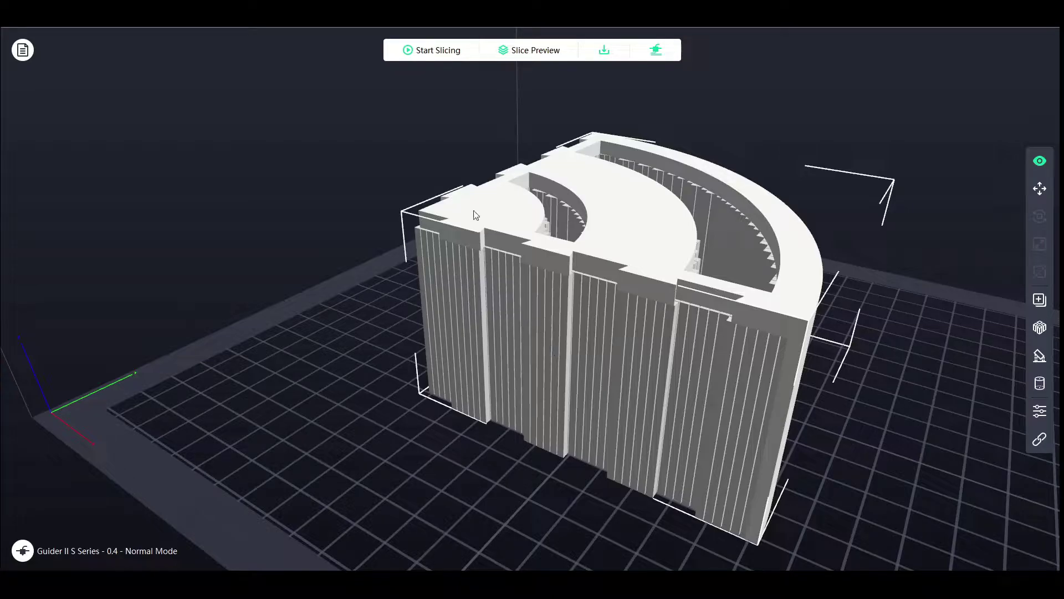
left_click(438, 50)
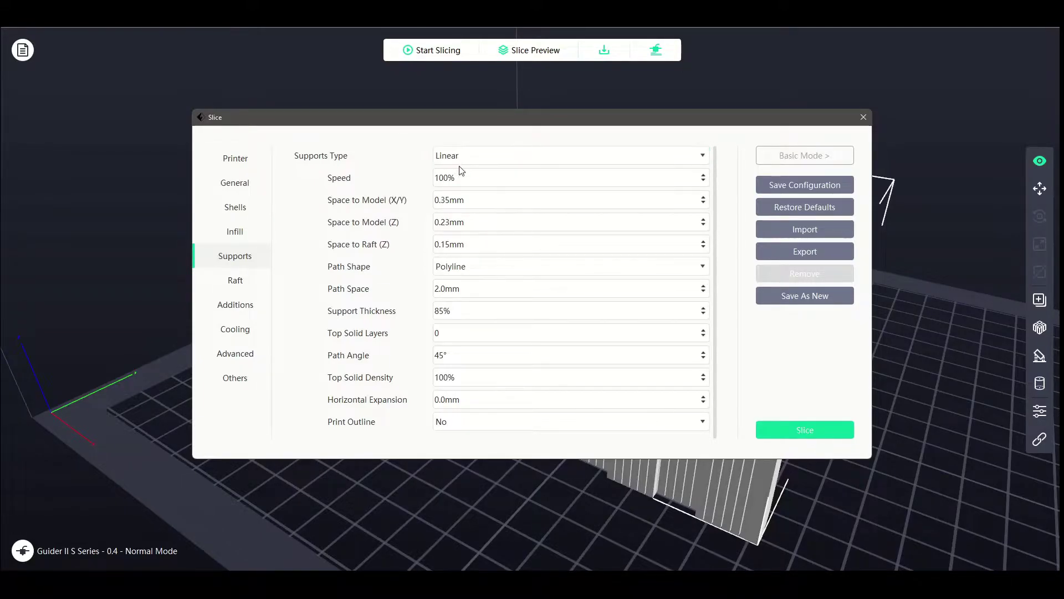
left_click(489, 164)
left_click(469, 194)
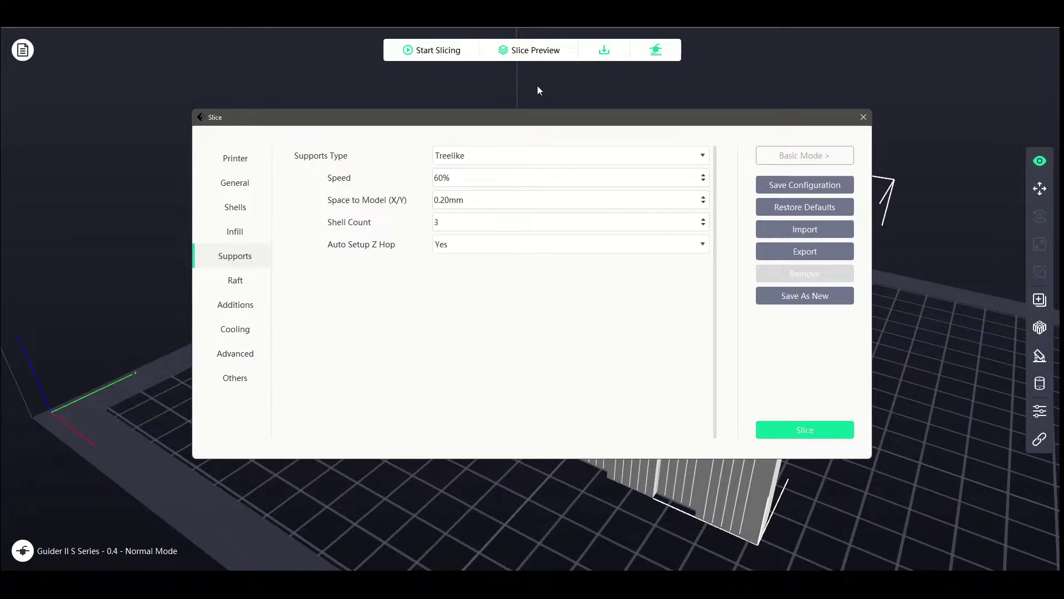
left_click(514, 155)
left_click(506, 175)
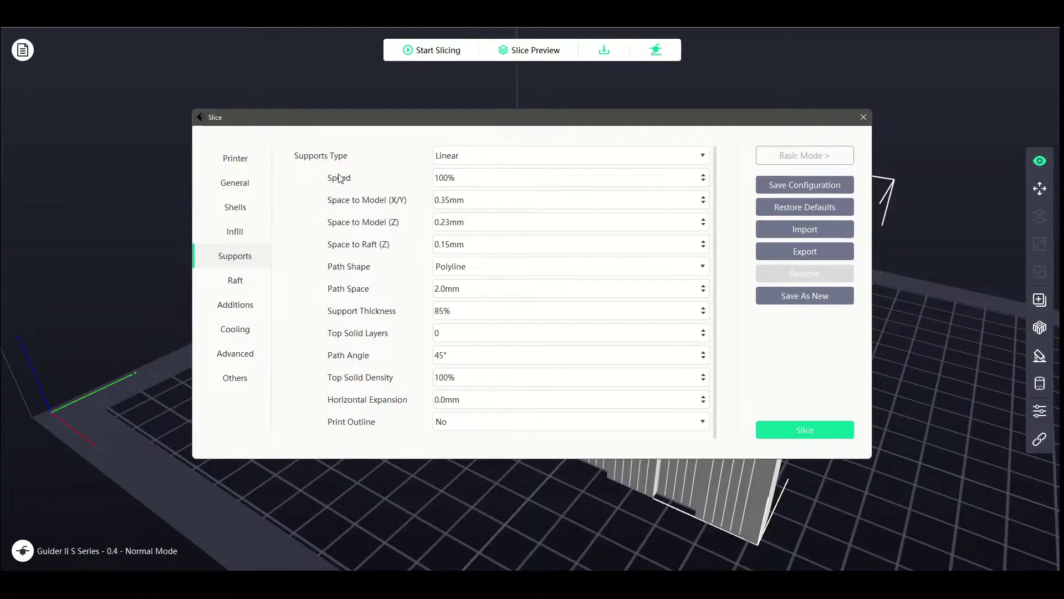
Step: Browse the General and Printer slice settings and select the Fast slice profile
left_click(253, 188)
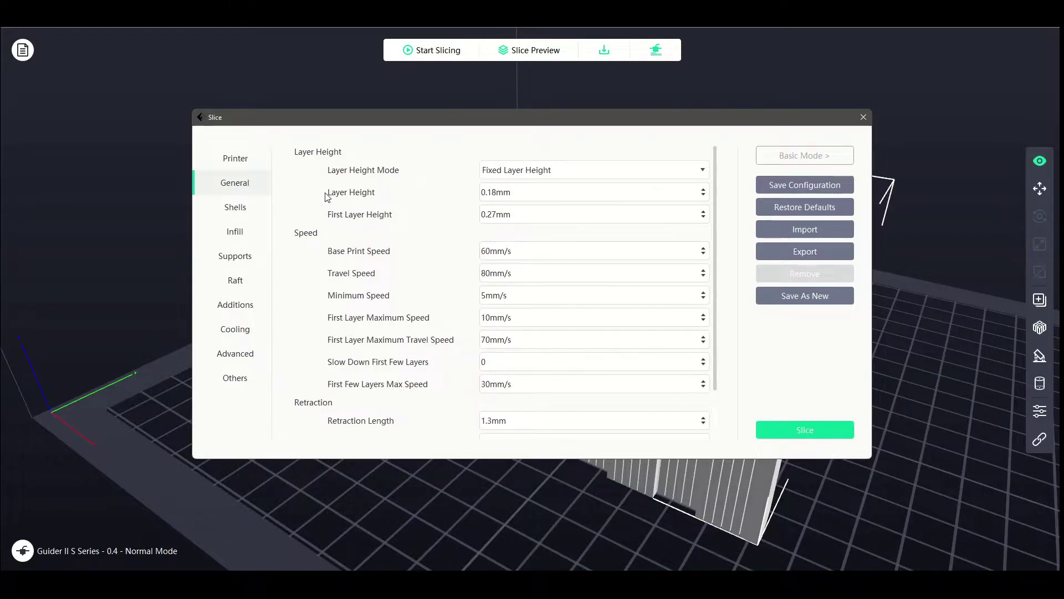
left_click(240, 156)
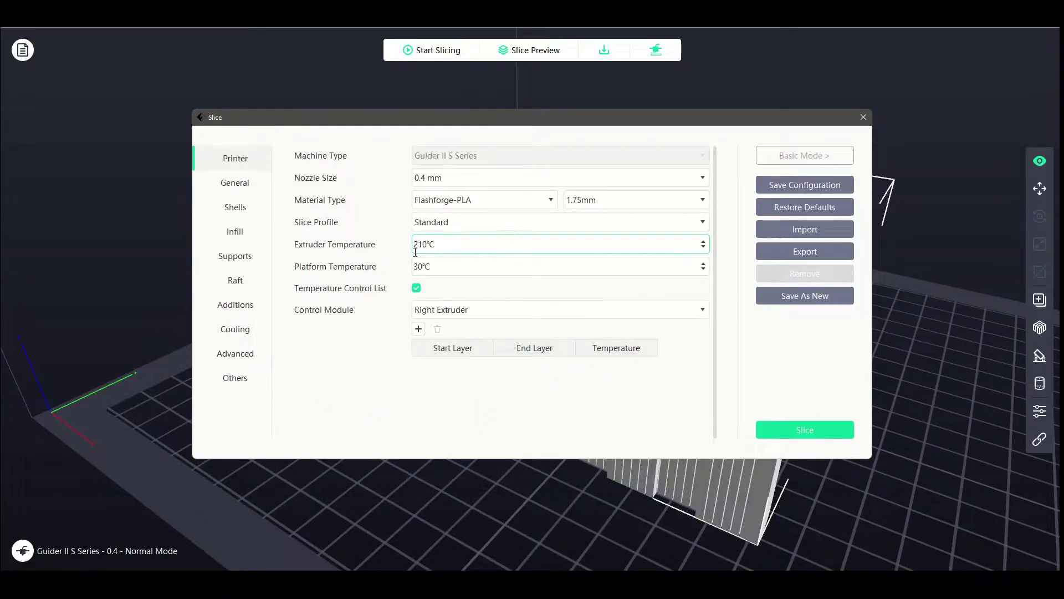
left_click(212, 181)
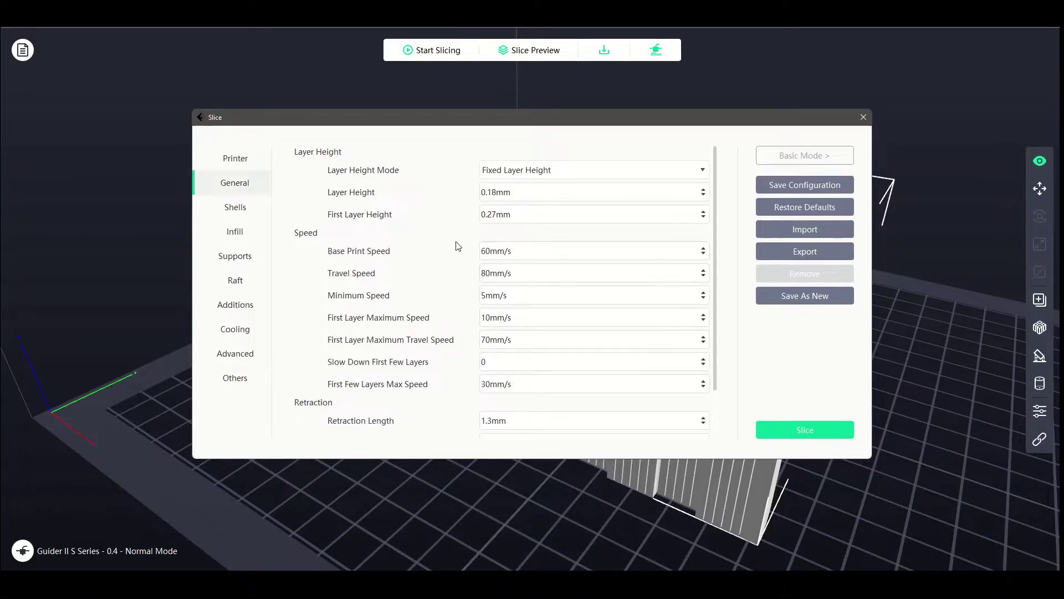
left_click(248, 162)
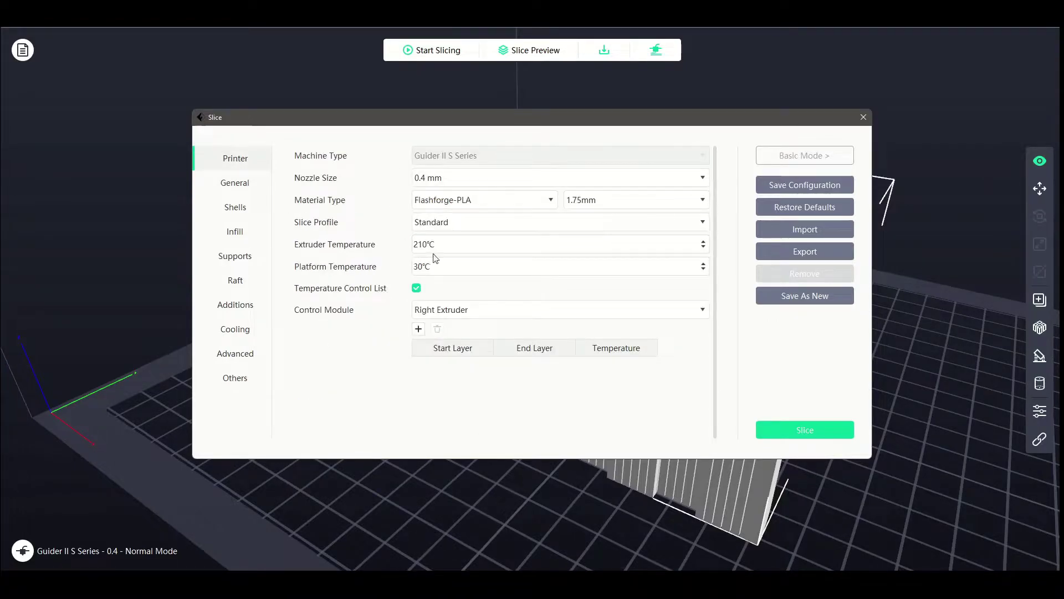
left_click(442, 223)
left_click(440, 262)
Step: Review the Fast profile's General and support settings, try Fine, then restore Standard
left_click(256, 183)
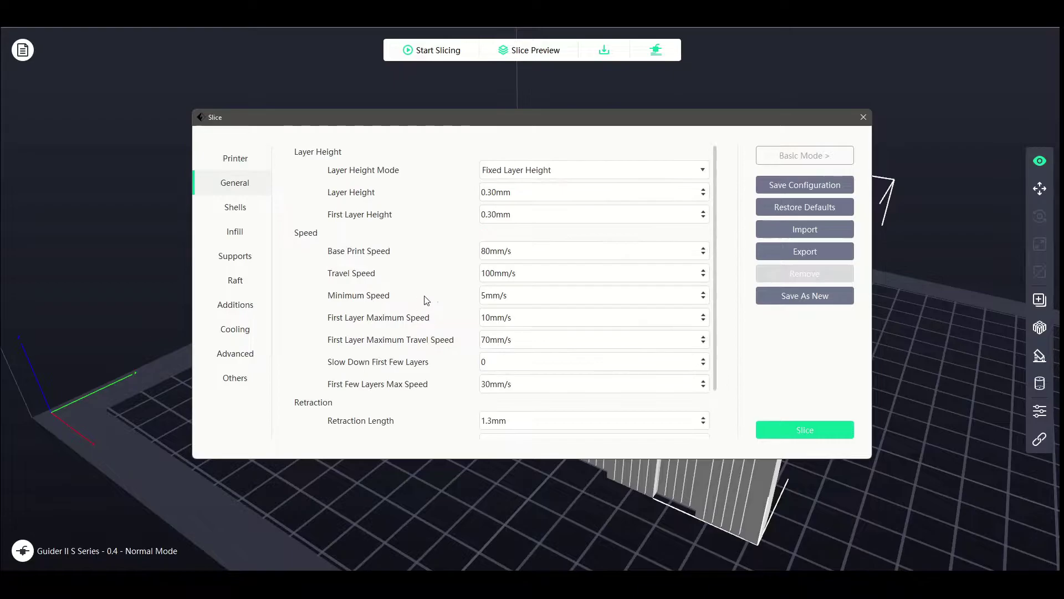
left_click(236, 258)
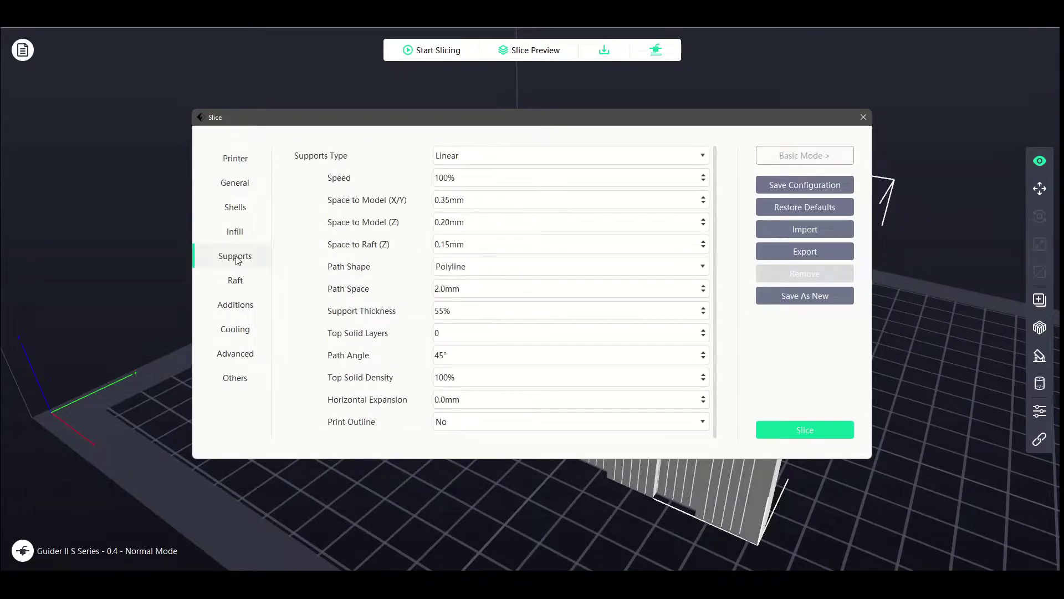
left_click(253, 164)
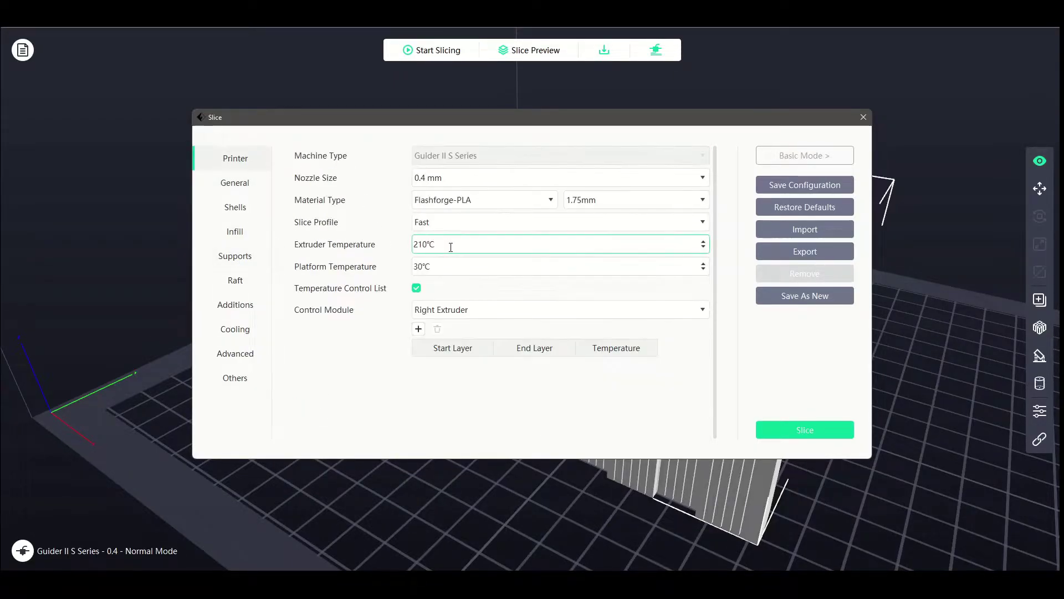
left_click(438, 224)
left_click(446, 259)
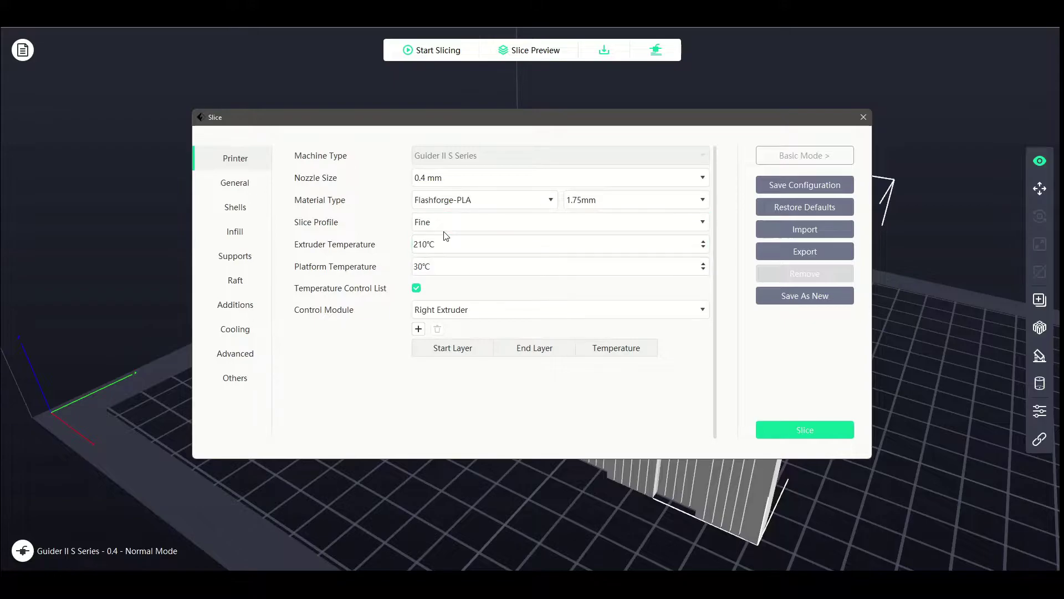
left_click(446, 228)
left_click(440, 244)
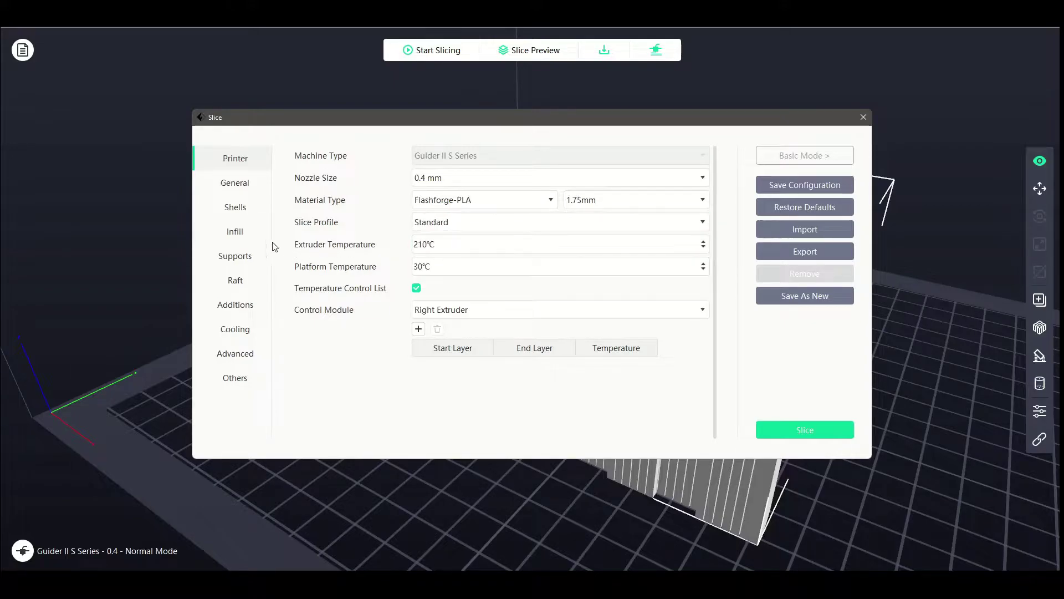
Step: Show the Slice dialog's Supports page with its Linear support spacing and angle settings
left_click(247, 257)
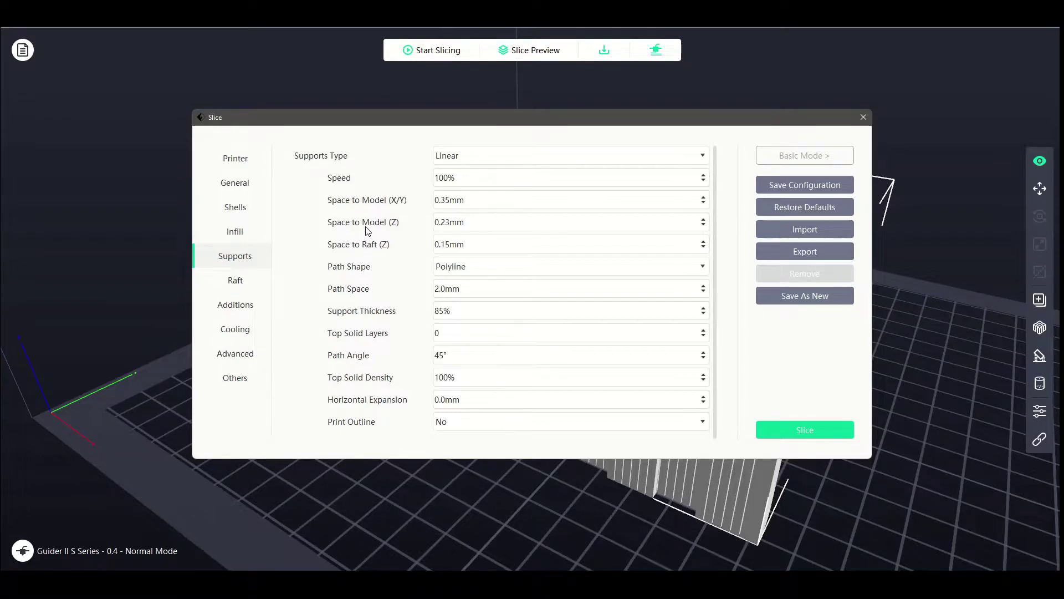
mouse_move(366, 230)
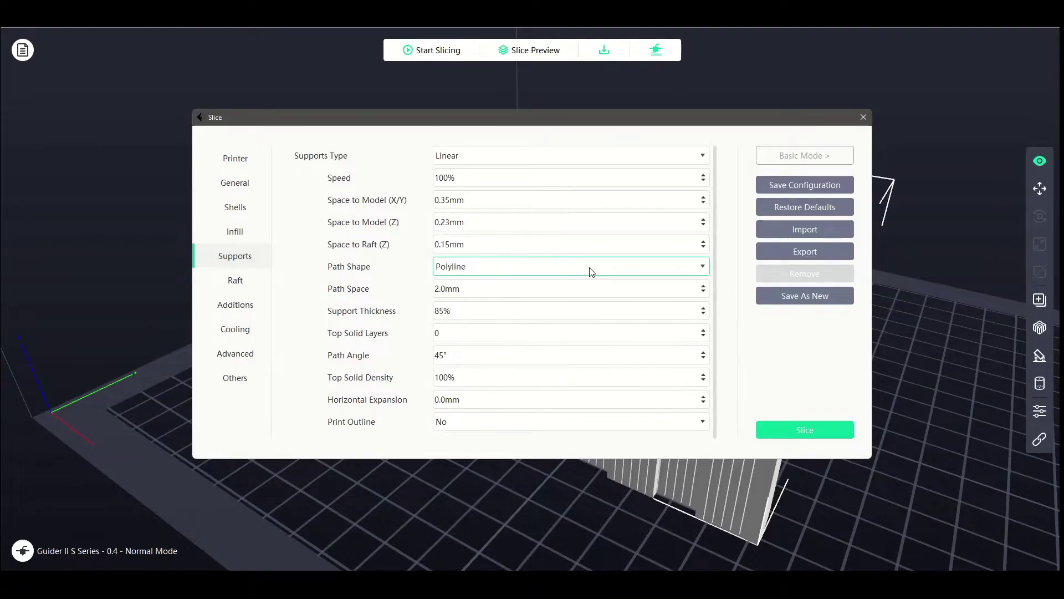
mouse_move(556, 265)
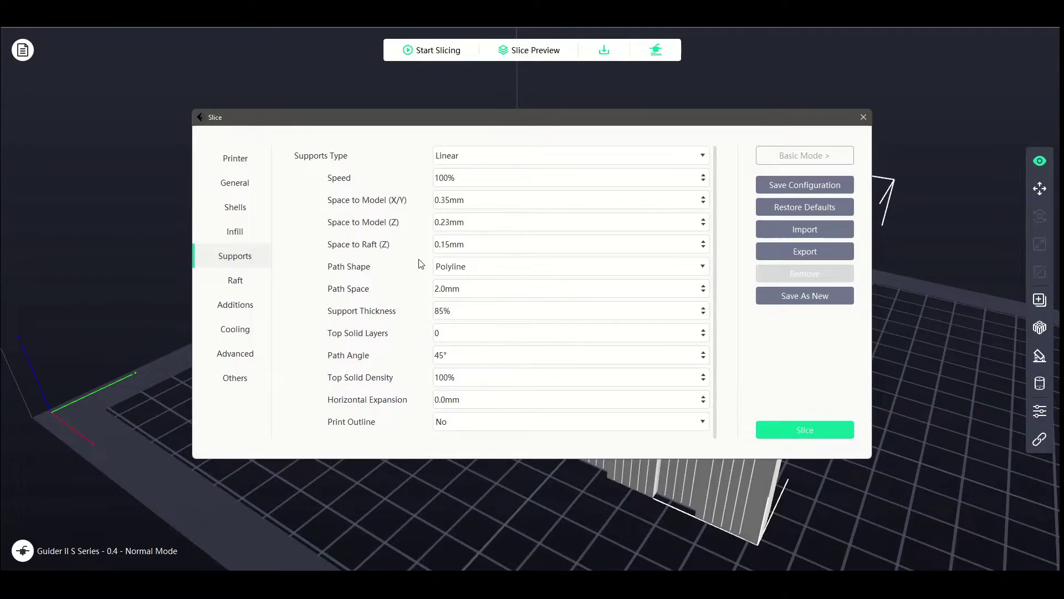
Step: Preview Grid's Path Density option, then revert the path shape to Polyline at 2.0mm spacing
left_click(491, 266)
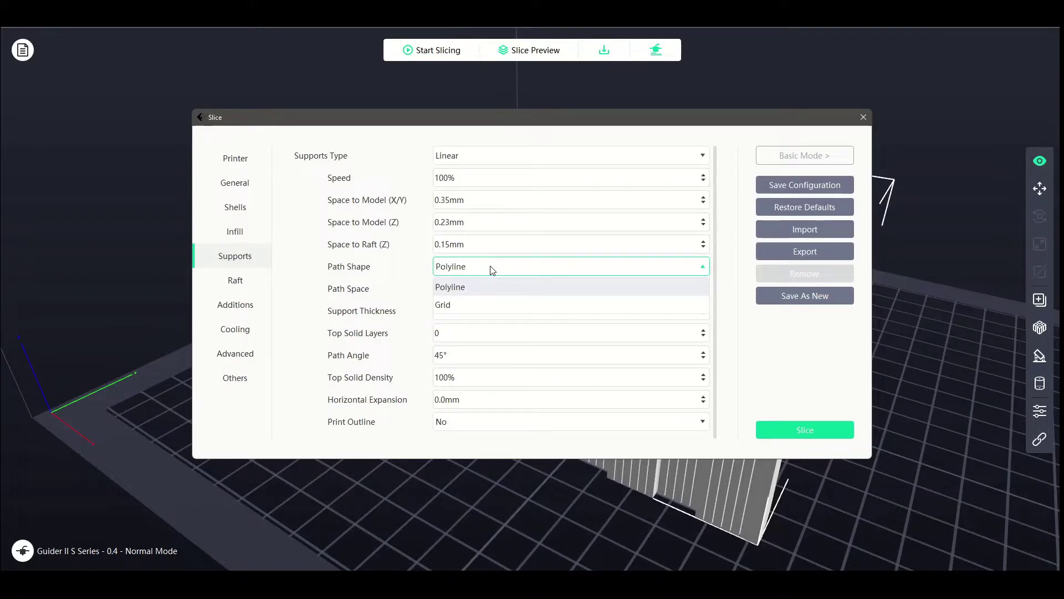
left_click(483, 305)
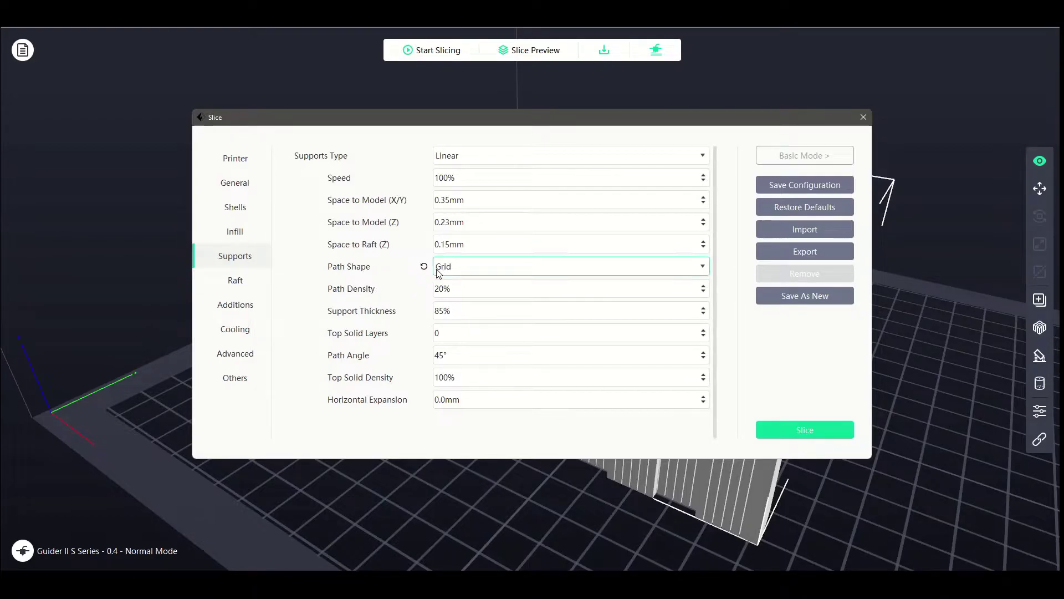
left_click(479, 268)
left_click(462, 292)
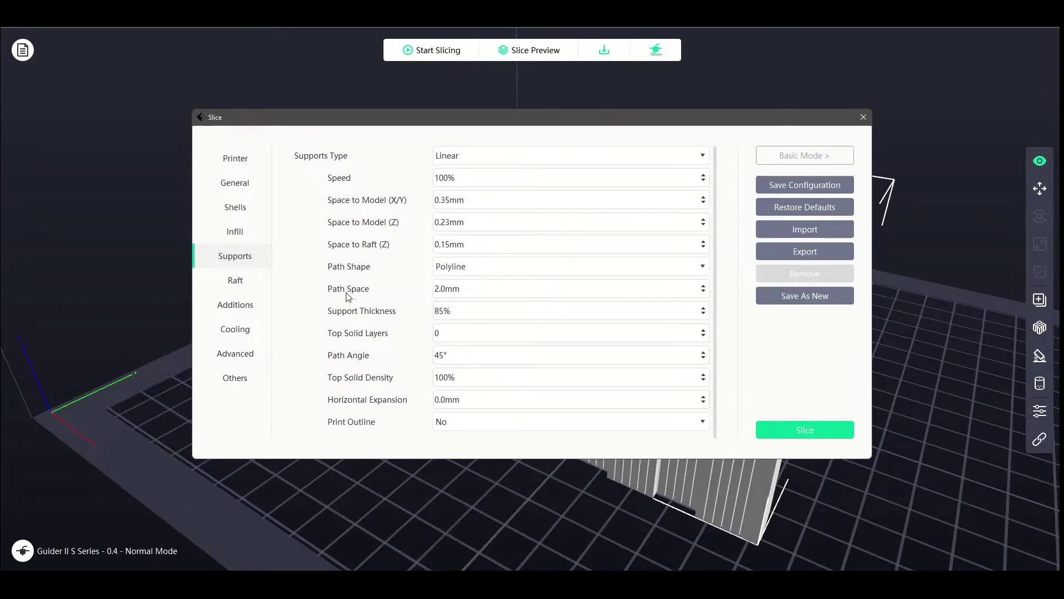
mouse_move(350, 297)
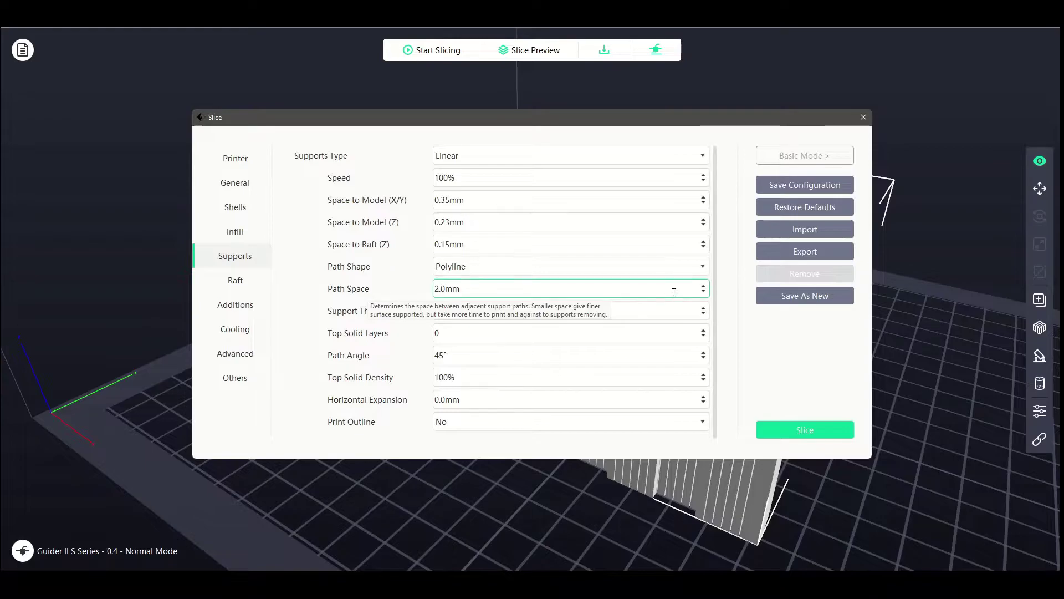
Step: Slice the chassis with Polyline supports and orbit the preview: 10 h 43 min, 116.86g
left_click(864, 117)
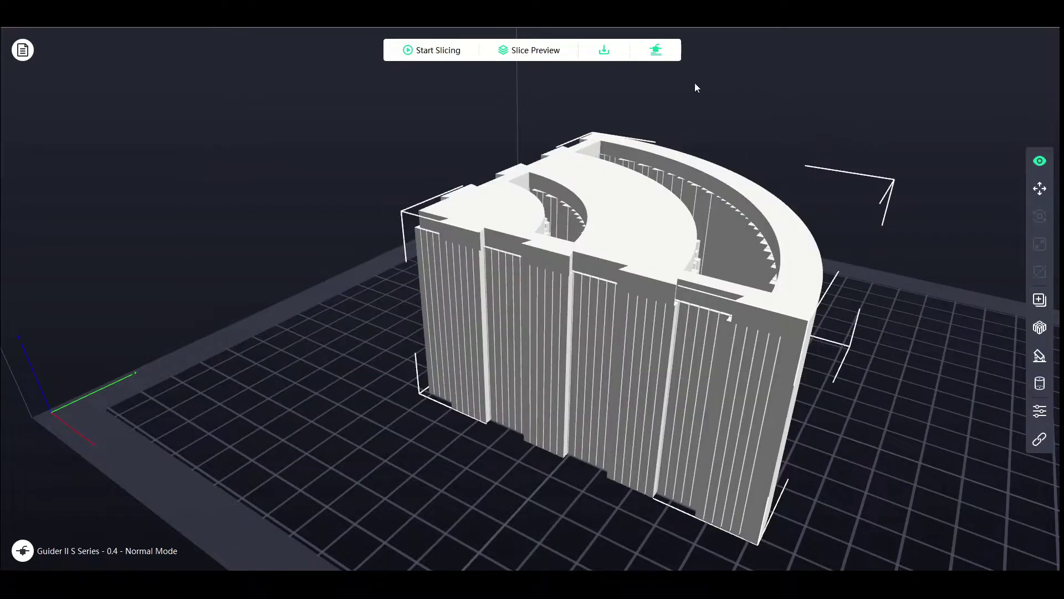
left_click(560, 52)
left_click_drag(613, 378, 642, 318)
scroll(641, 319, "up", 5)
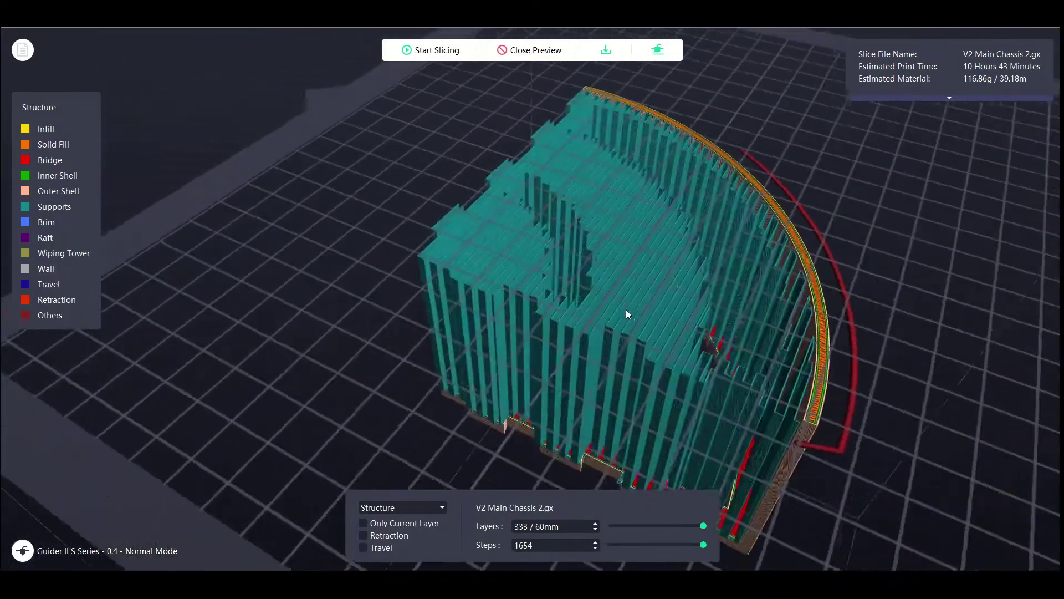
left_click_drag(780, 403, 697, 392)
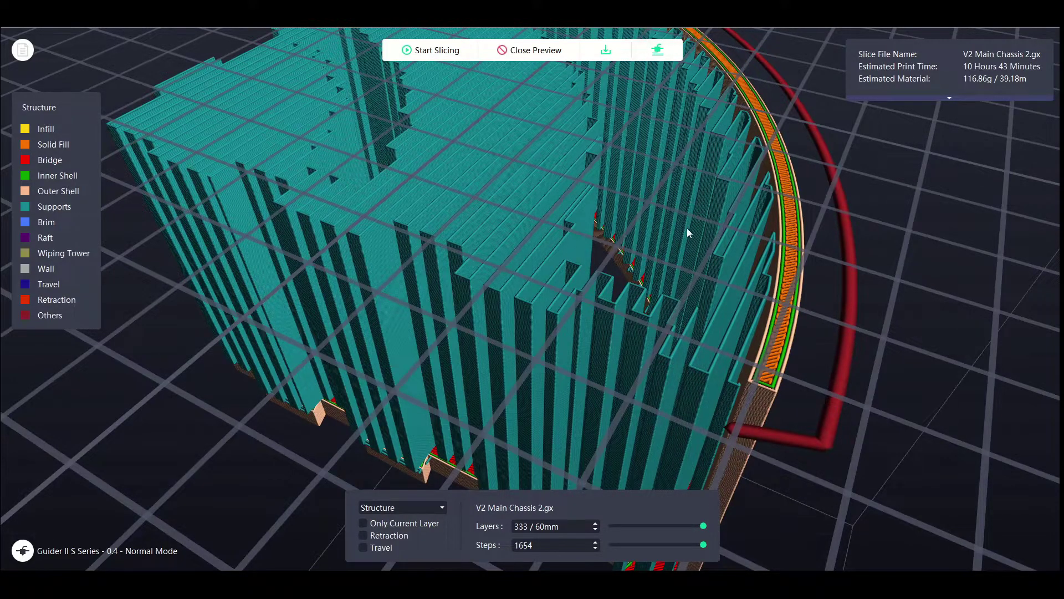
Step: Change the linear supports' Path Space to 6.0mm and reslice the chassis
left_click(431, 50)
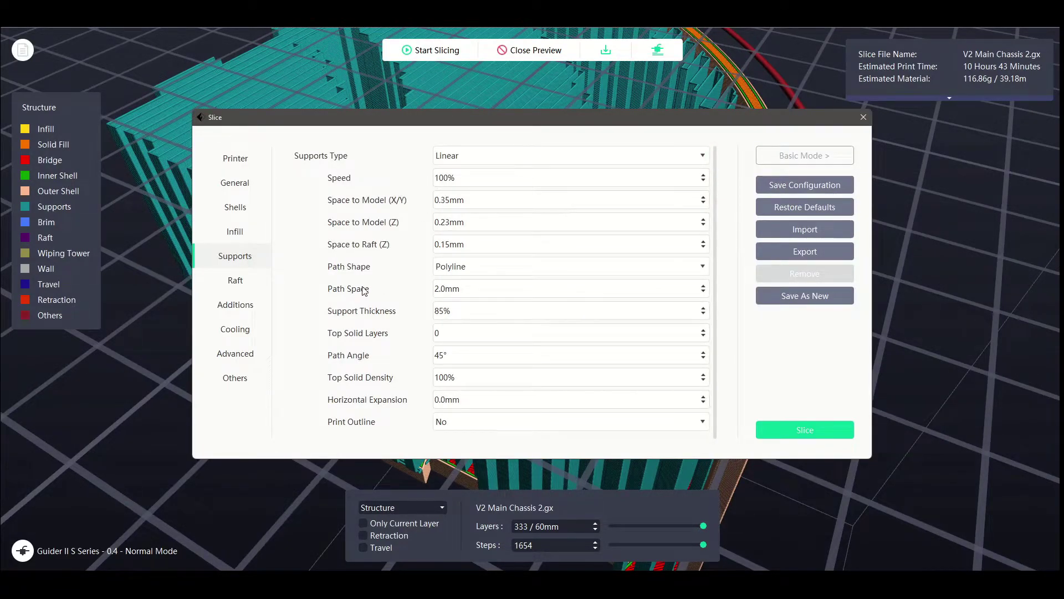
double_click(455, 289)
left_click(481, 292)
double_click(480, 291)
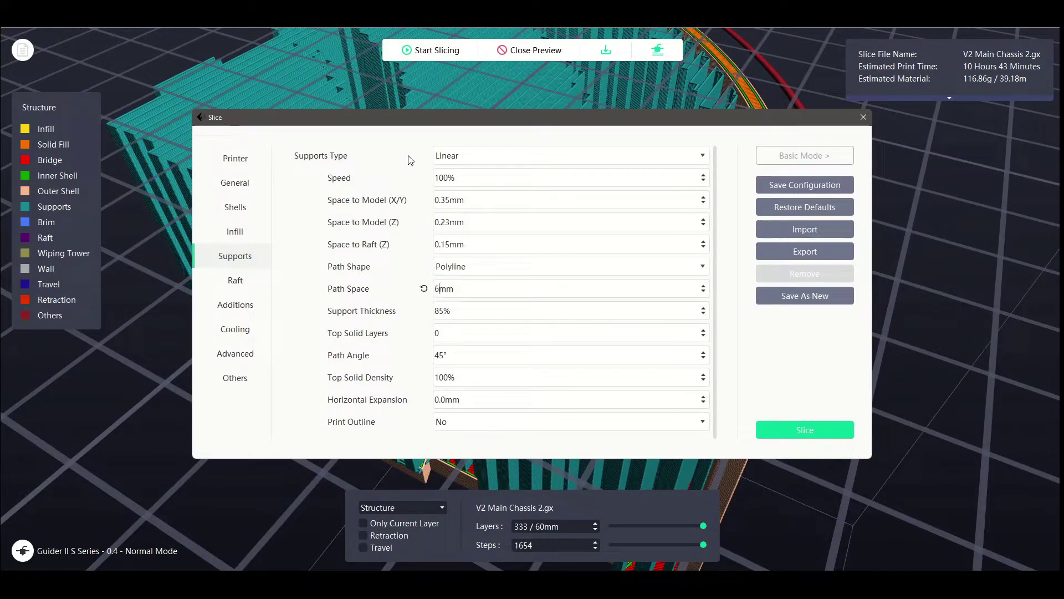
type(".0")
left_click(448, 209)
left_click_drag(706, 226, 628, 146)
left_click(865, 453)
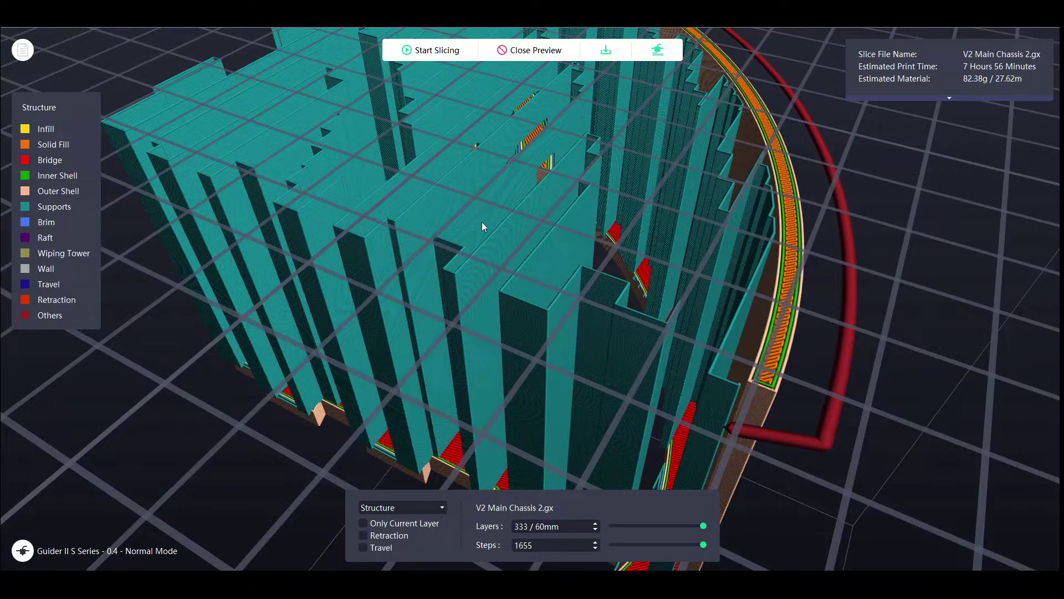
Step: Set the support Path Shape to Grid, reslice, and inspect the 17-hour, 142.84g result
left_click(438, 50)
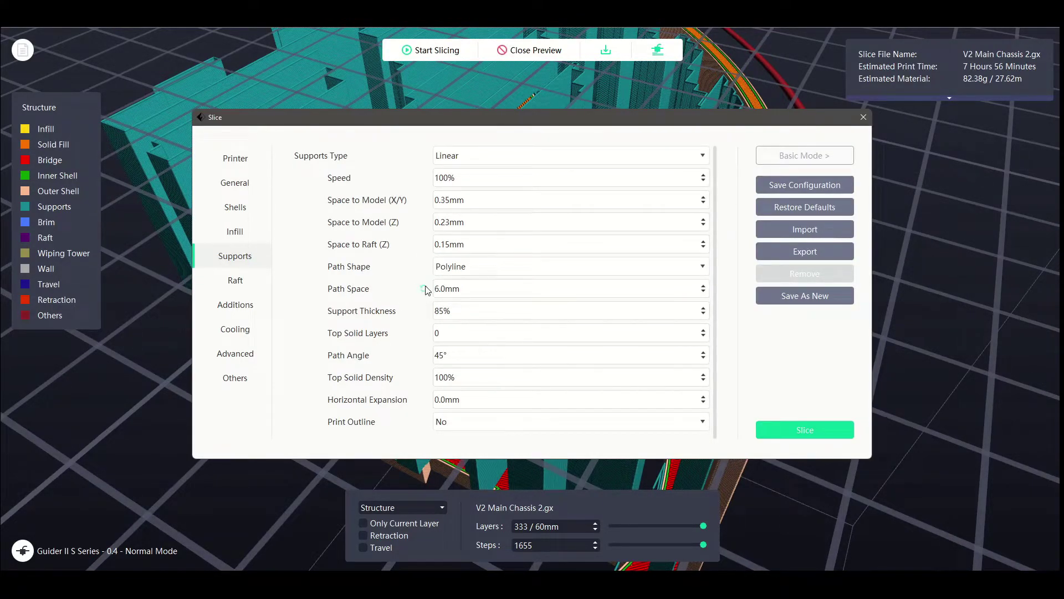
left_click(499, 267)
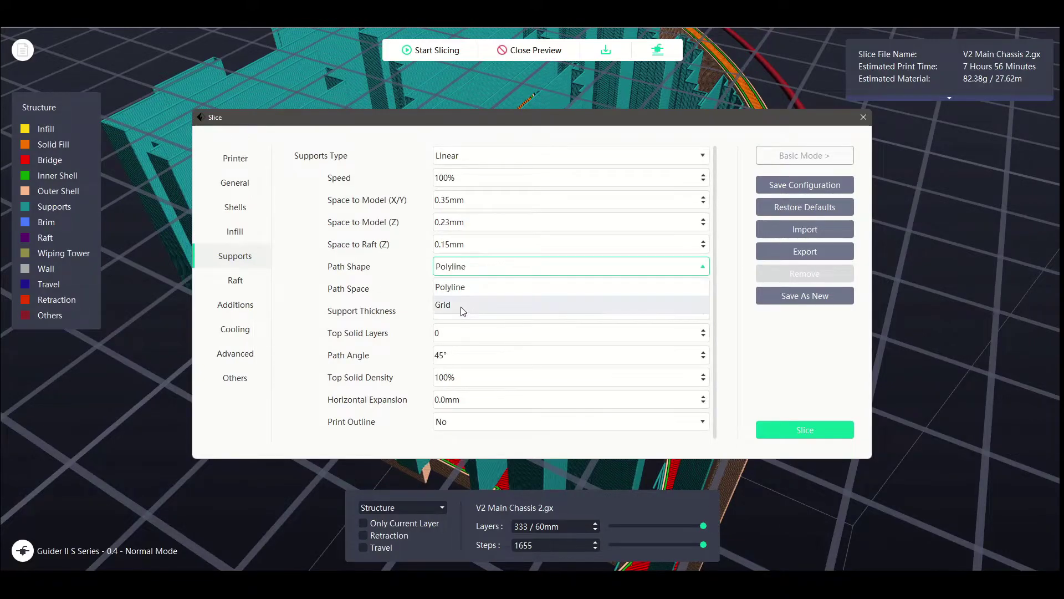
left_click(444, 305)
left_click(805, 430)
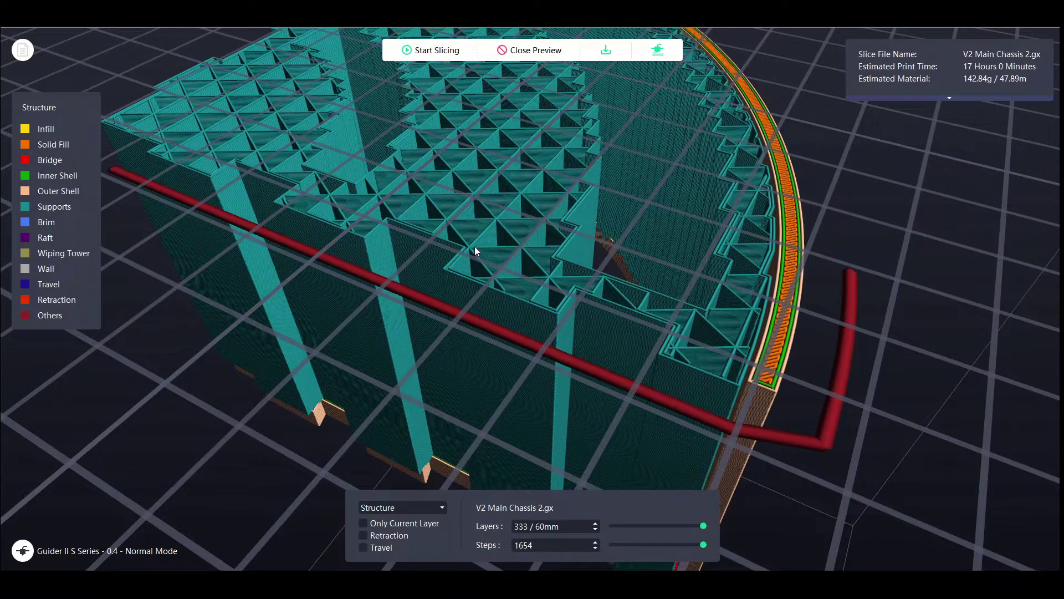
left_click_drag(484, 243, 527, 391)
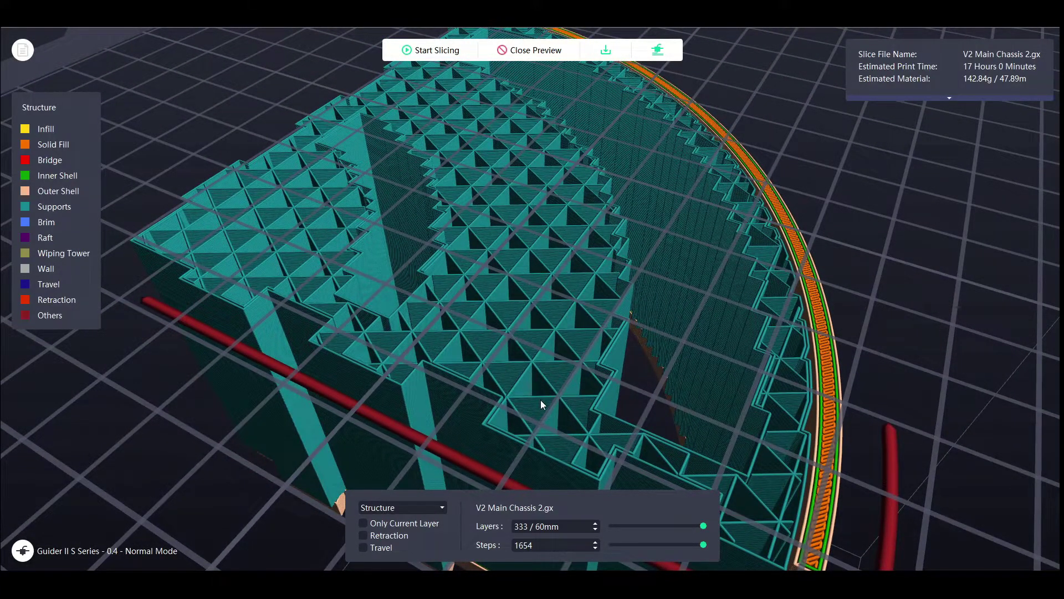
scroll(546, 404, "up", 3)
scroll(410, 286, "up", 5)
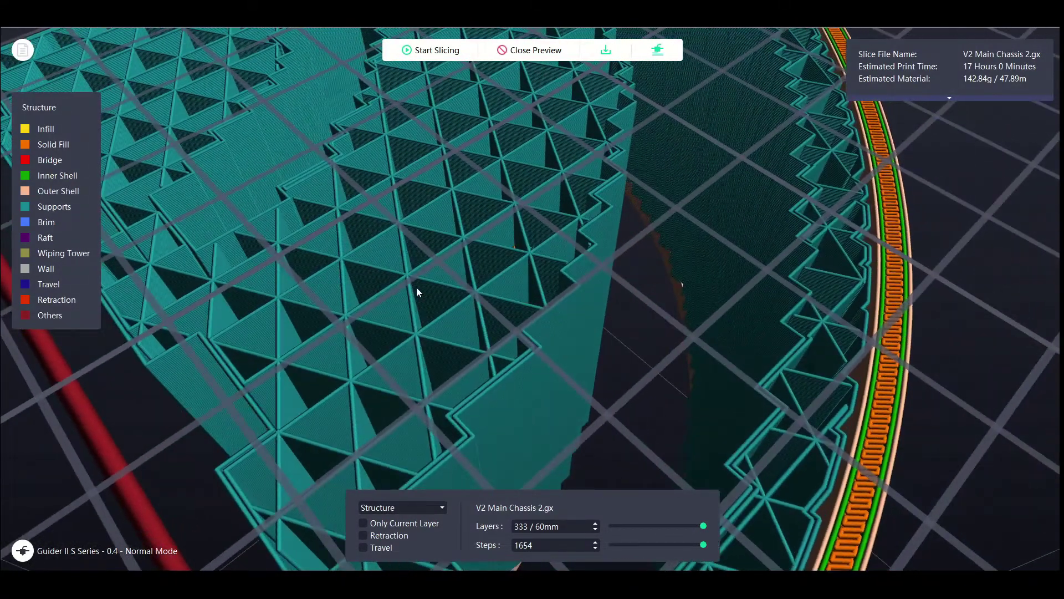
scroll(399, 290, "down", 5)
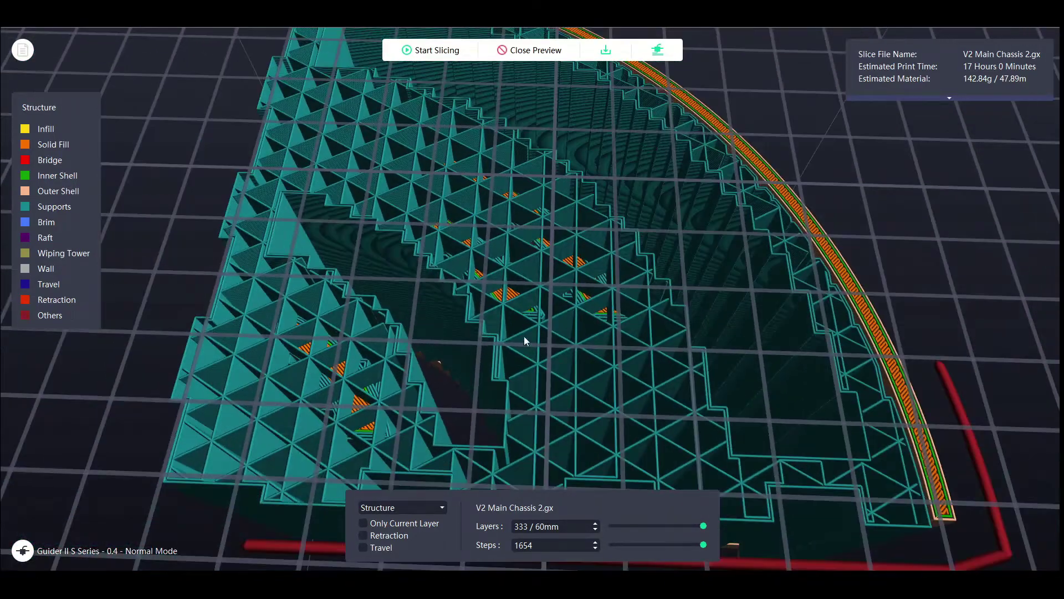
mouse_move(601, 345)
left_mouse_down()
mouse_move(595, 337)
mouse_move(617, 339)
left_mouse_up()
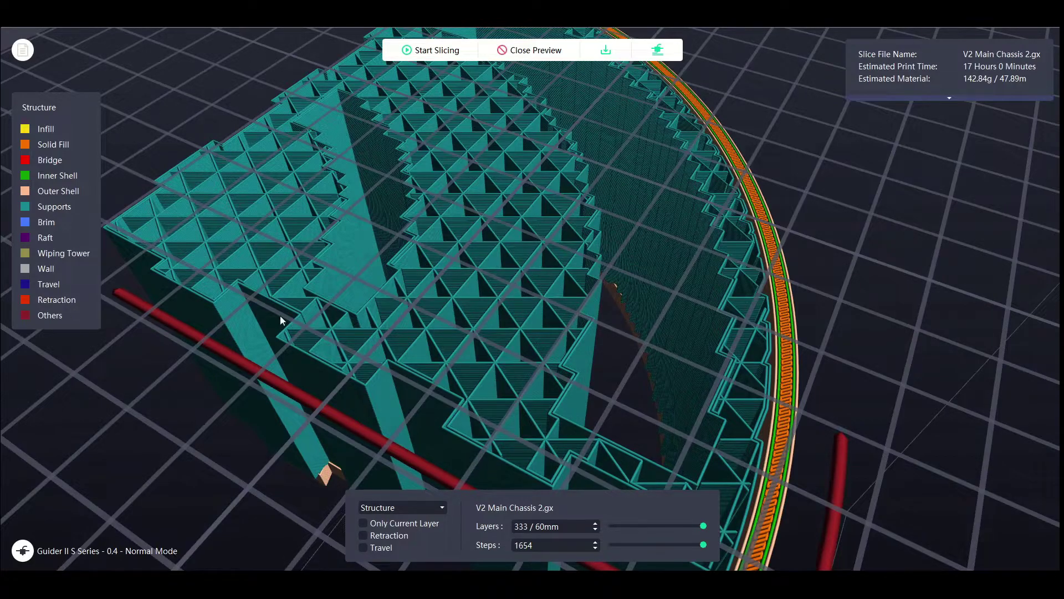
Step: Set the grid supports' Path Density to 50% and reslice, giving 27 h 2 min, 220.32g
left_click(437, 50)
left_click_drag(477, 288, 429, 298)
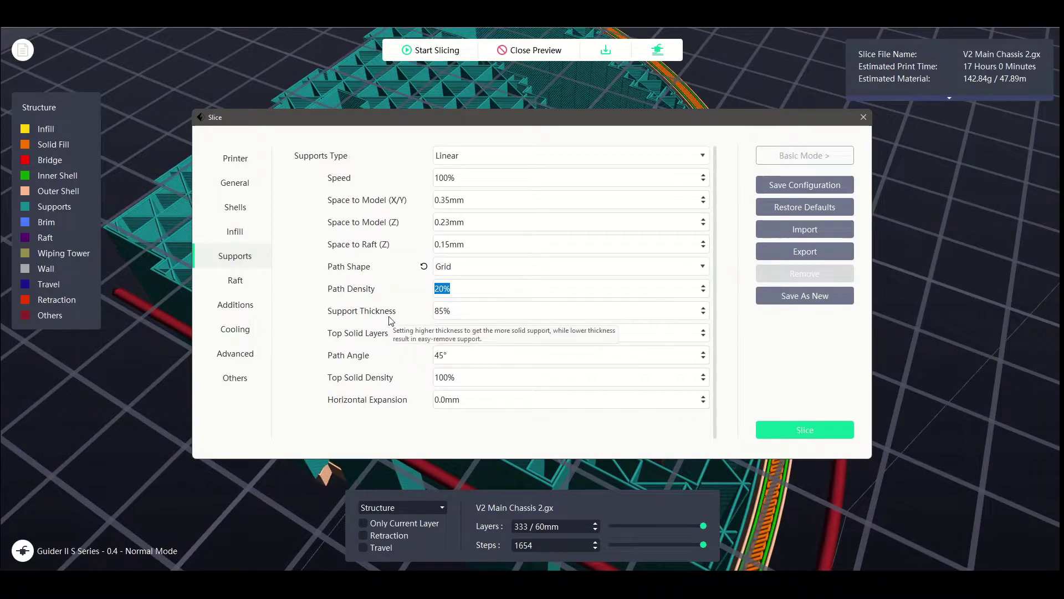
type("8")
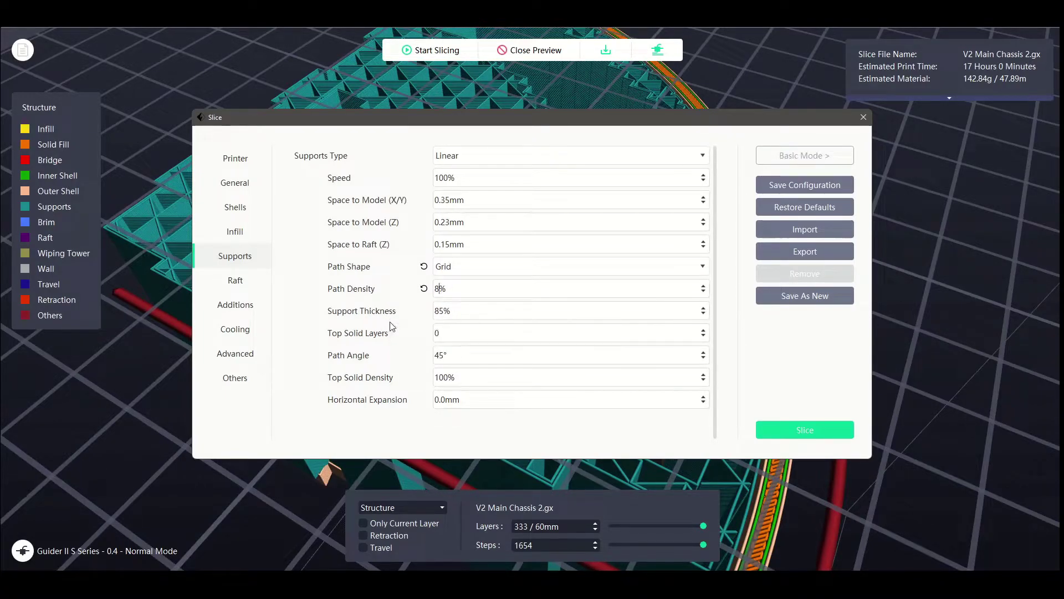
key("BackSpace")
type("30")
left_click(703, 286)
left_click(702, 287)
left_click(702, 287)
left_click(702, 286)
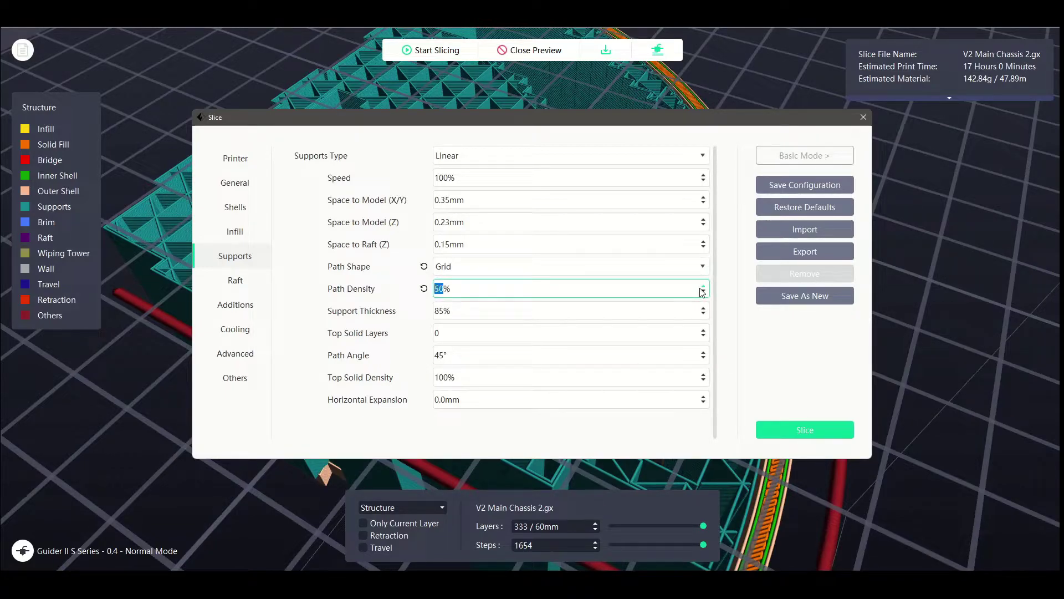
left_click(825, 431)
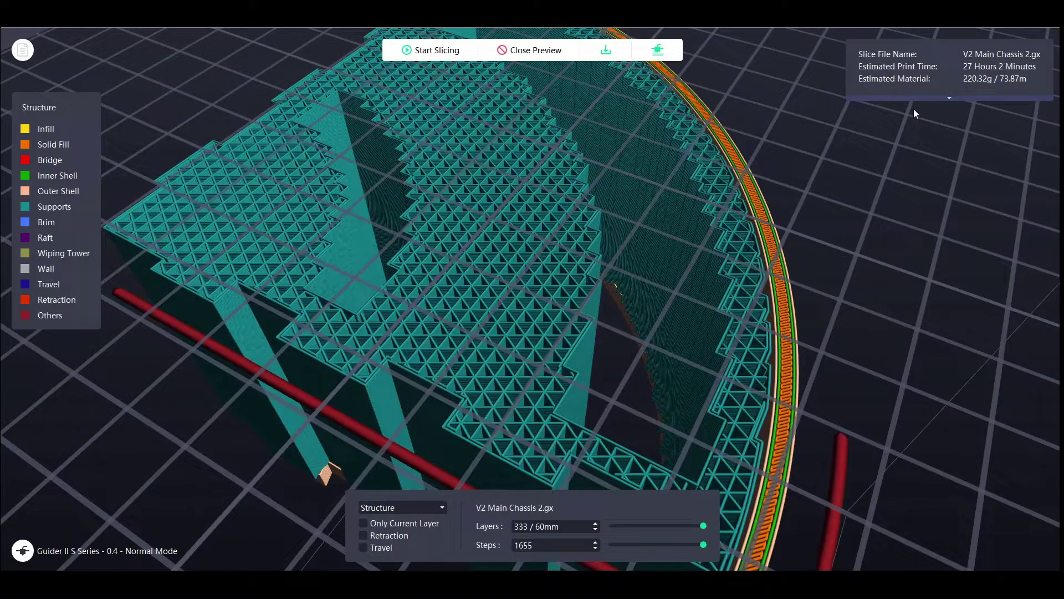
mouse_move(332, 319)
left_mouse_down()
mouse_move(355, 326)
mouse_move(322, 325)
left_mouse_up()
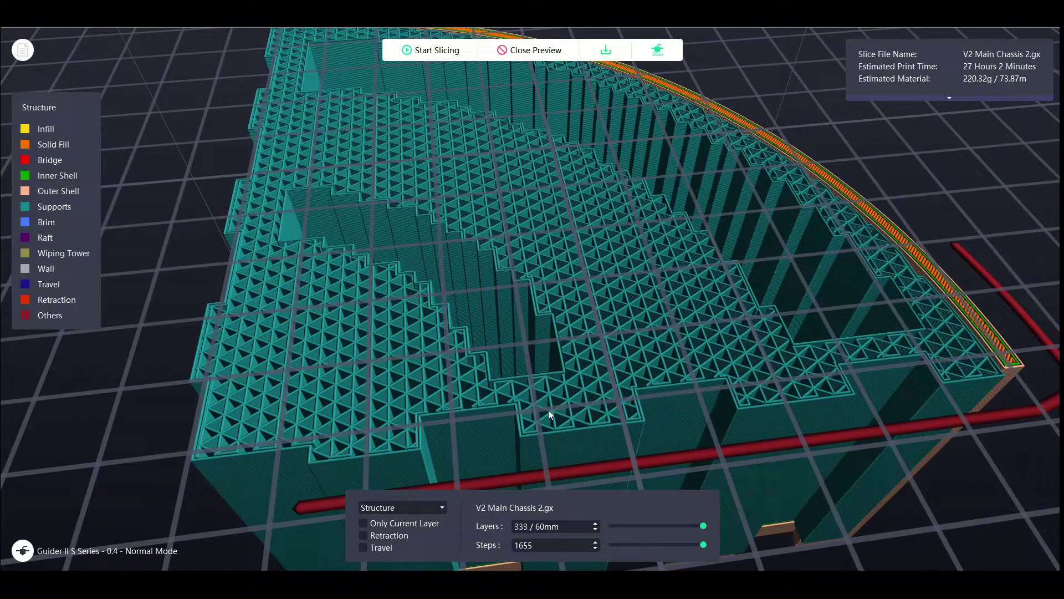
Step: Reset the support Path Shape to the default Polyline with 2.0mm path space
left_click(431, 50)
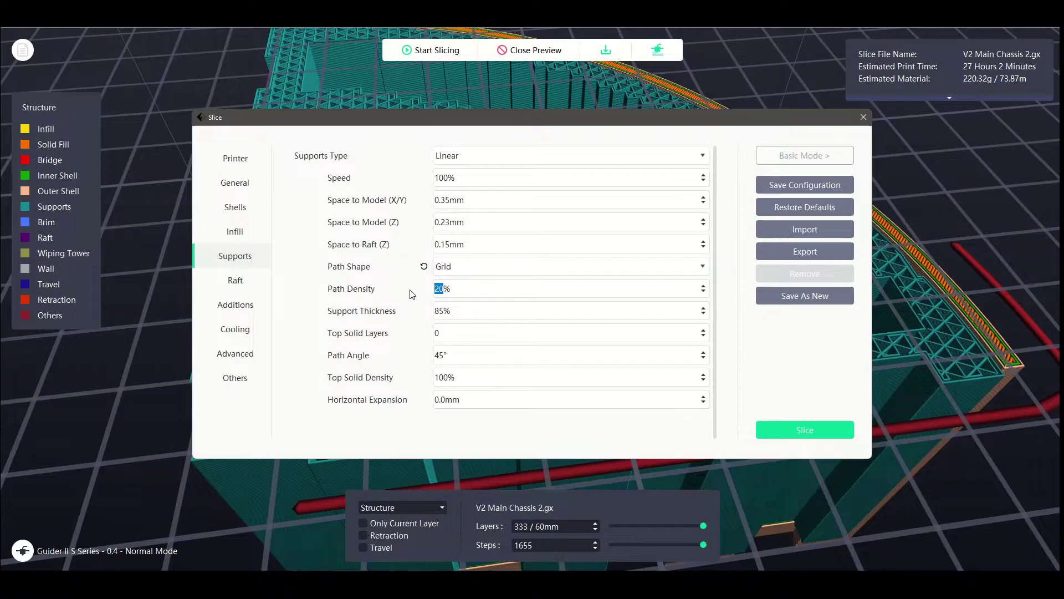
left_click(424, 266)
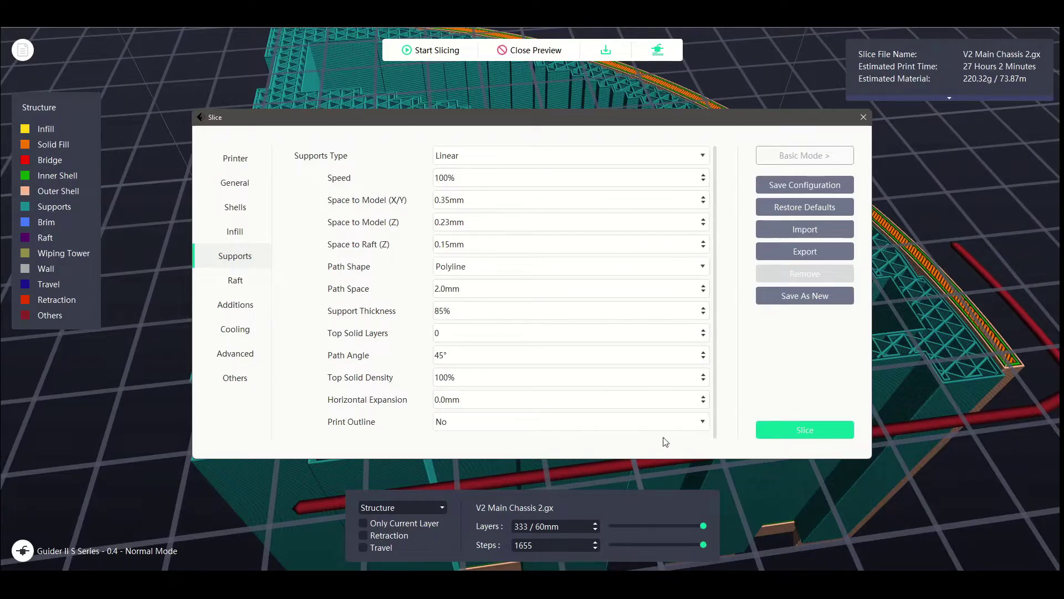
Step: Re-slice with linear supports (10 h 43 min, 116.86g) and inspect the support walls in the preview
left_click(805, 430)
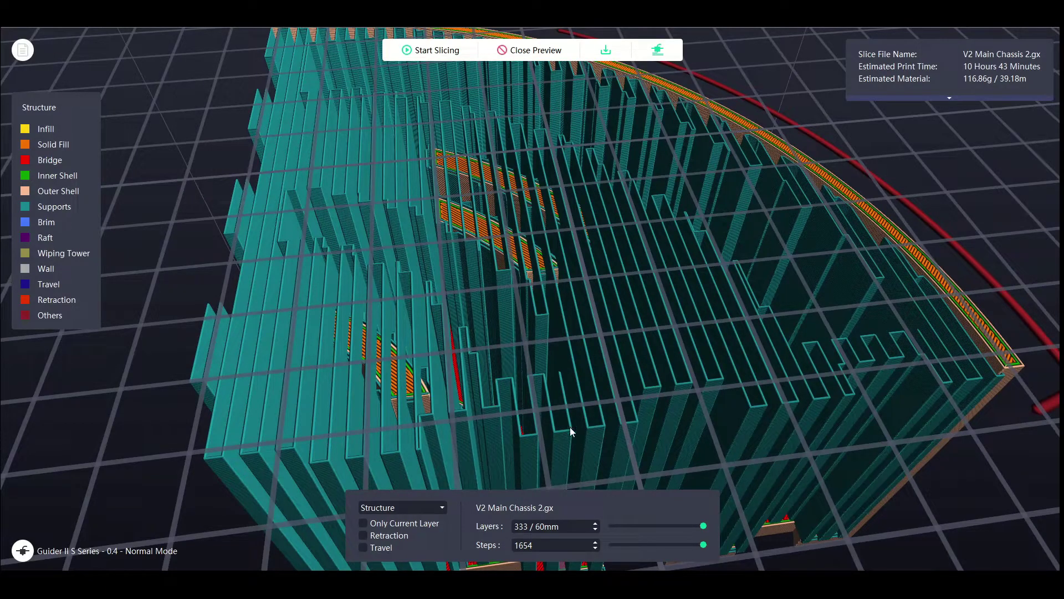
left_click_drag(766, 439, 692, 266)
scroll(631, 387, "up", 3)
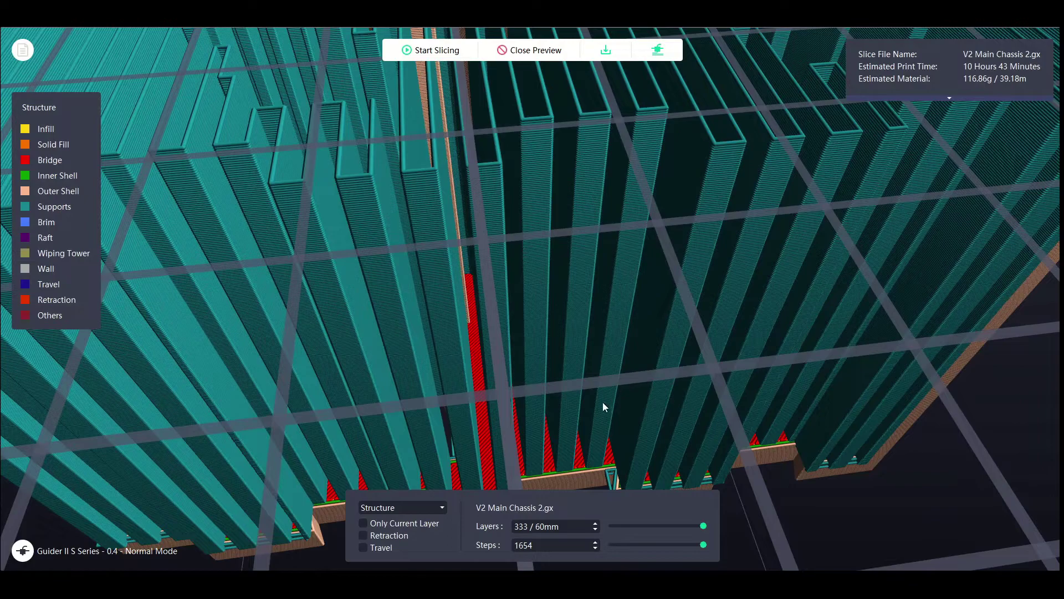
left_click_drag(557, 470, 536, 450)
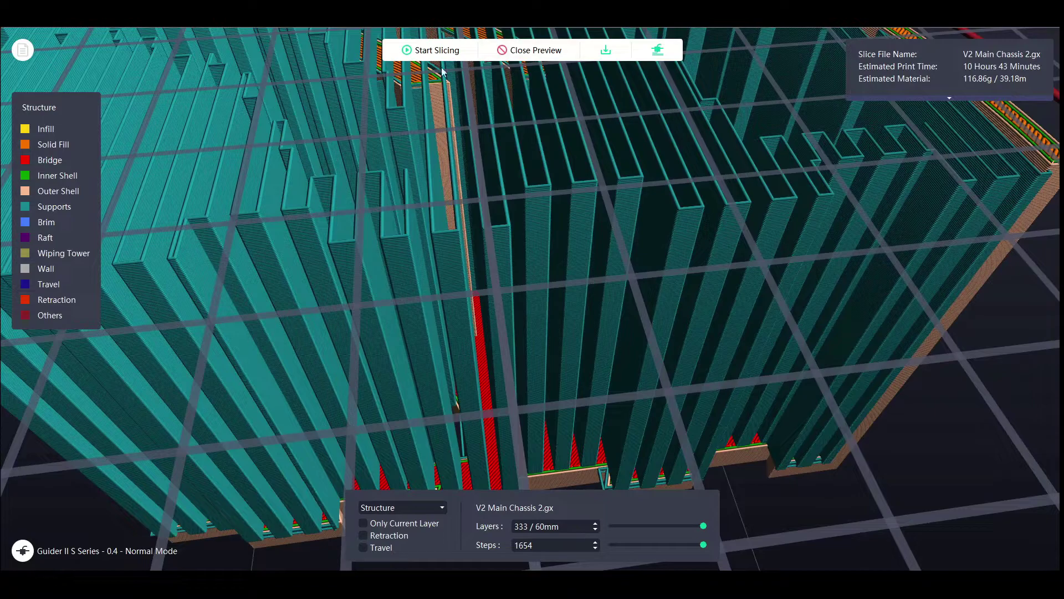
Step: Re-slice with 1.0mm horizontal expansion, giving an 11 h 3 min, 126.08g estimate
left_click(444, 51)
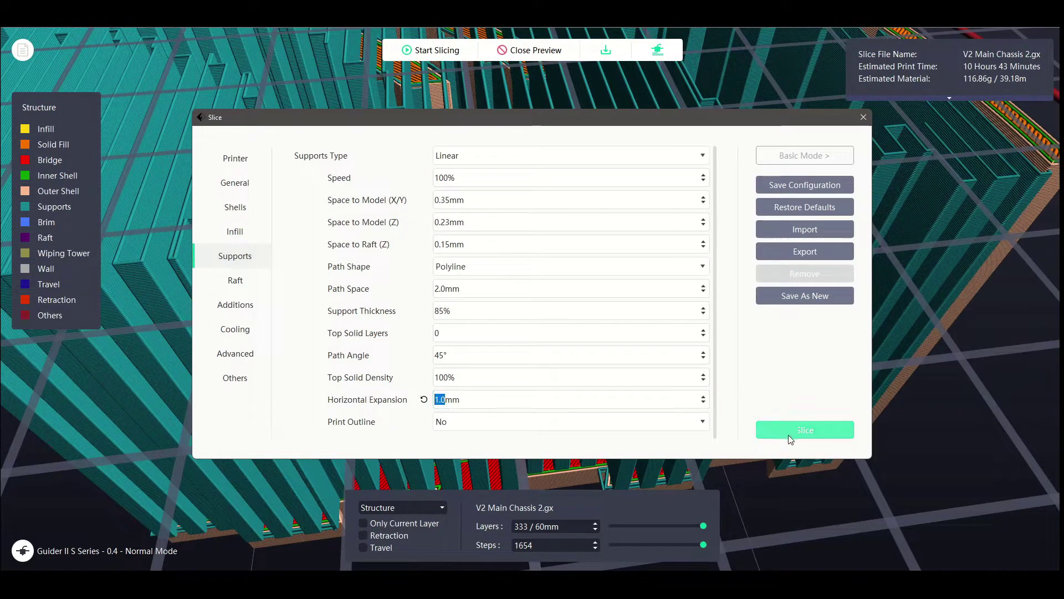
left_click(805, 430)
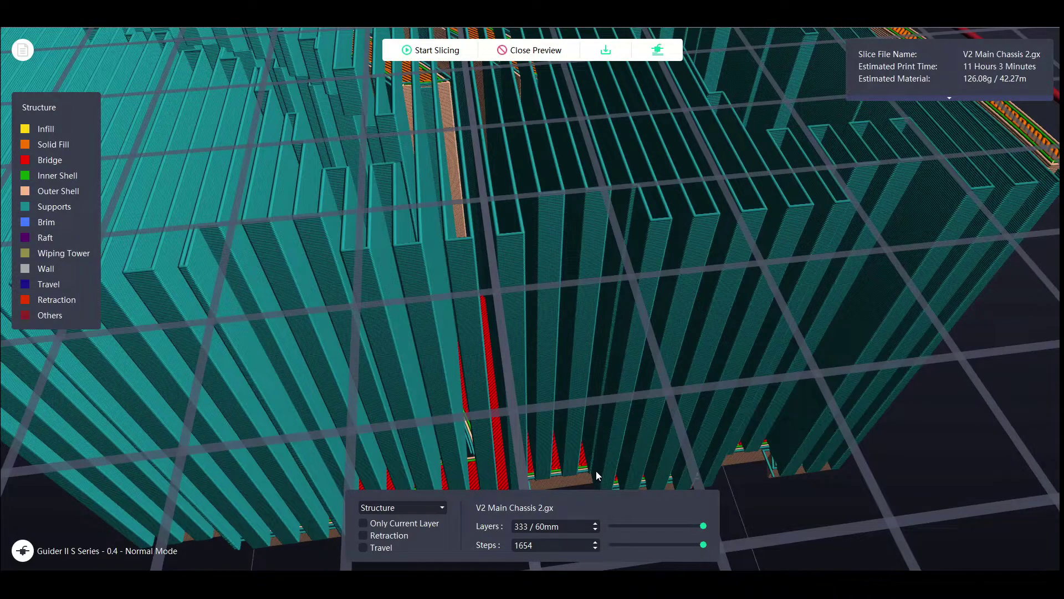
Step: Reopen the Supports slice settings showing Linear supports with 1.0mm horizontal expansion
left_click(432, 50)
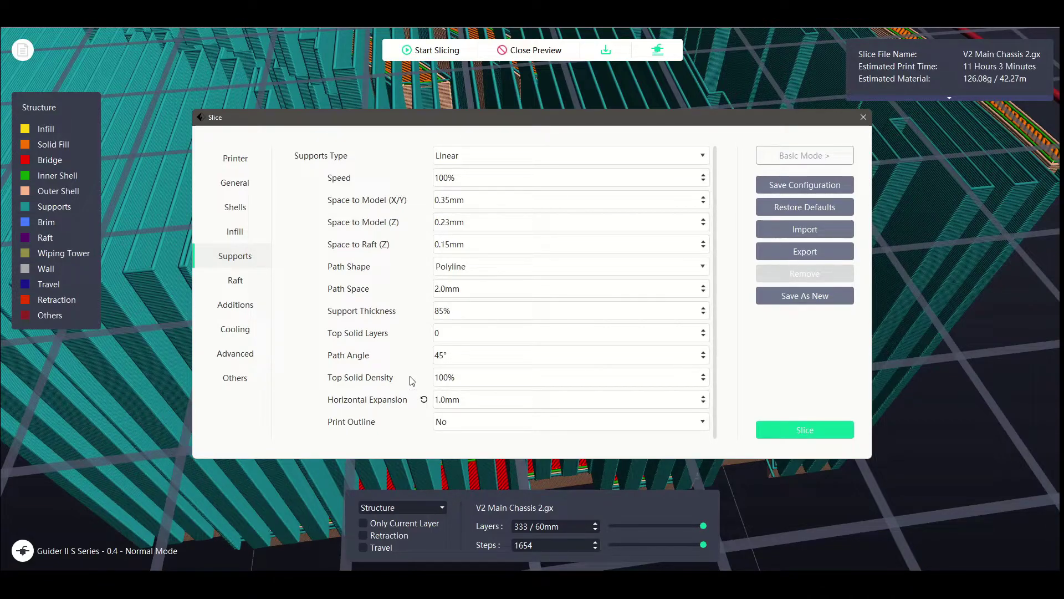
Step: Point out Top Solid Density and Path Angle, then reset Horizontal Expansion to 0.0mm
left_click(437, 384)
left_click(437, 356)
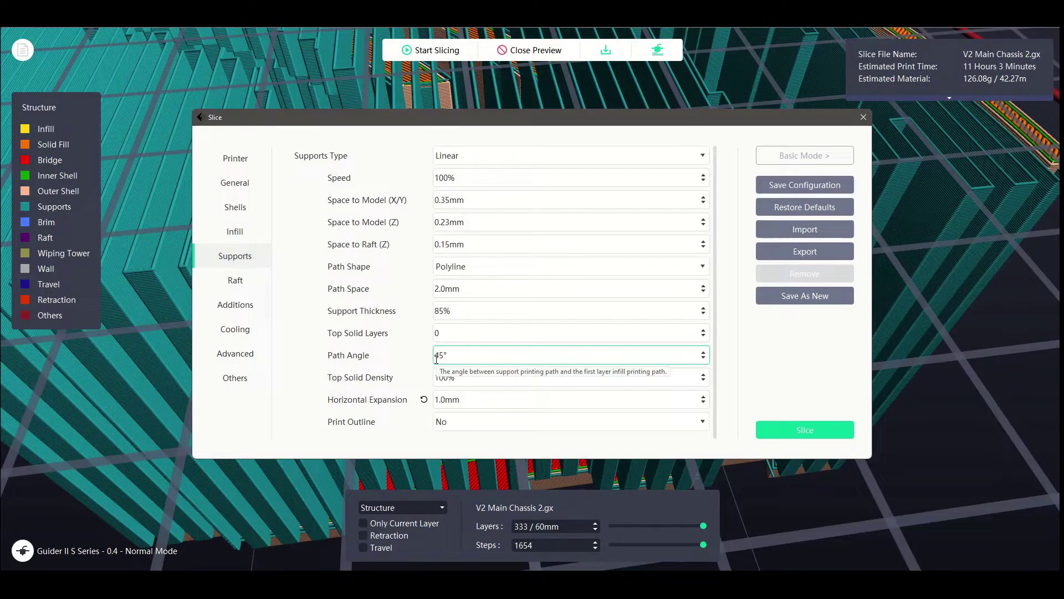
mouse_move(459, 414)
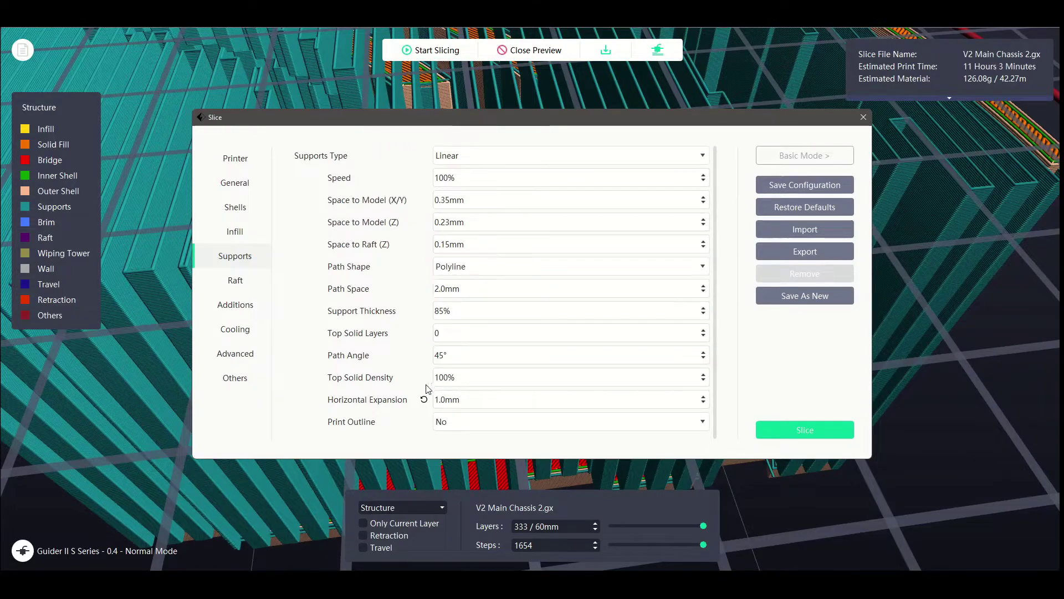
left_click(424, 399)
Step: Try the Grid support path shape, then revert it to Polyline
left_click(476, 267)
left_click(457, 304)
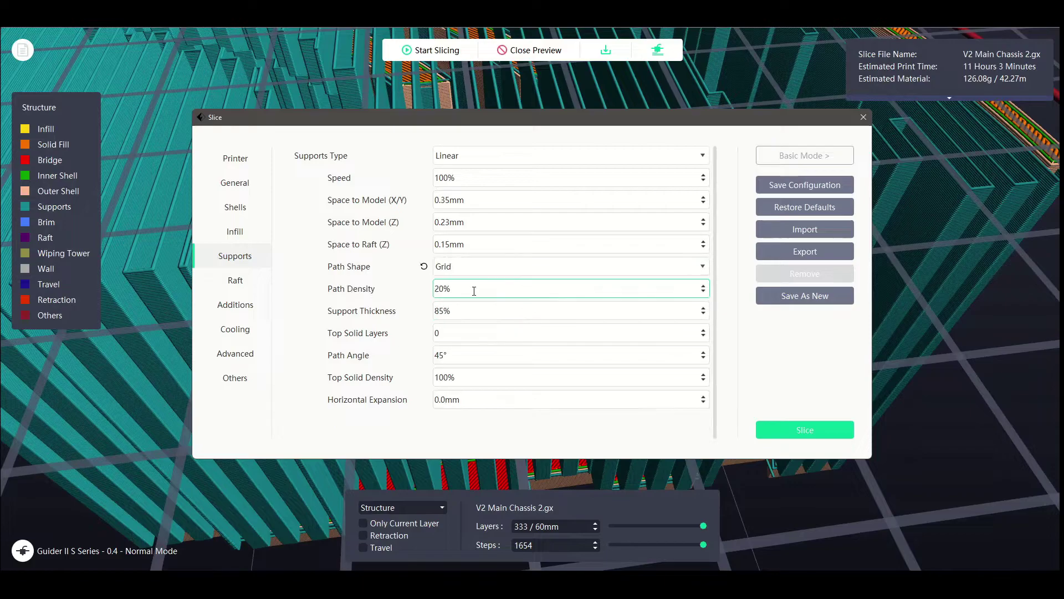
left_click(472, 267)
left_click(464, 286)
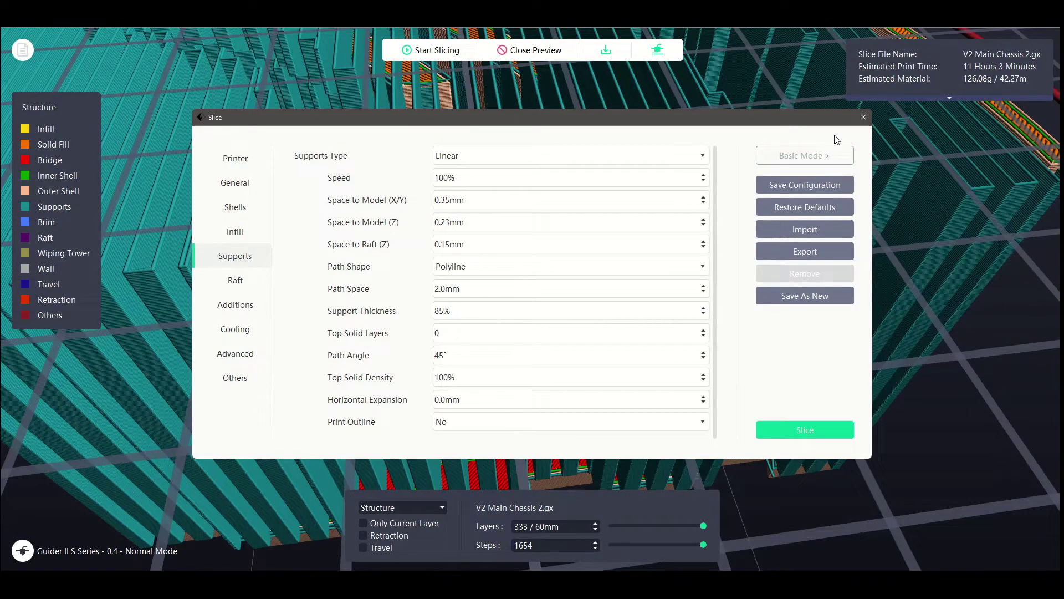
left_click(863, 117)
scroll(518, 207, "down", 5)
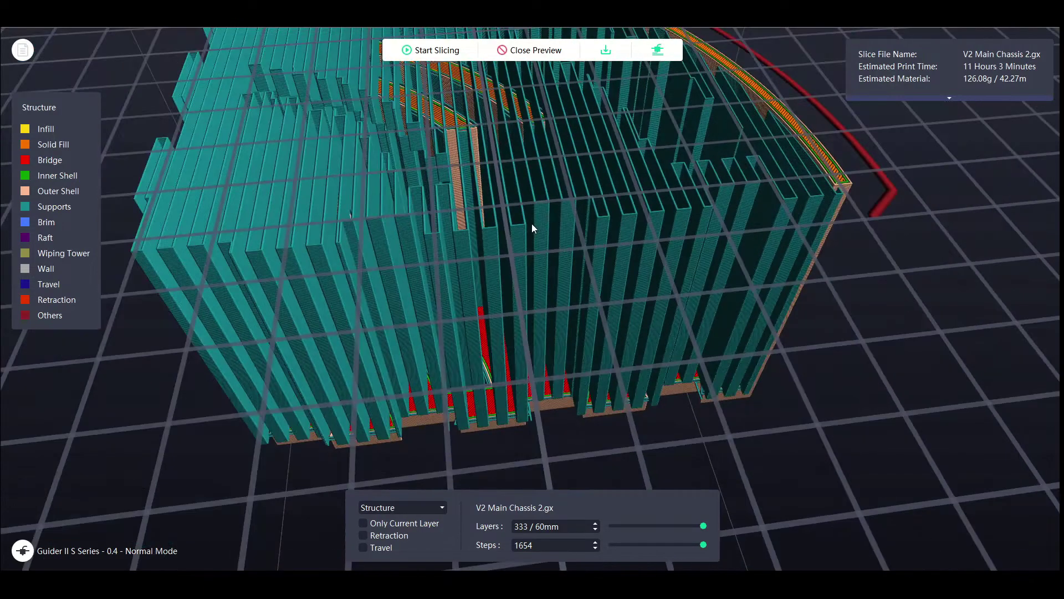
Step: Set support Print Outline to Yes and re-slice the chassis (12 h 50 min, 129.36g)
left_click(438, 49)
left_click(473, 422)
left_click(473, 439)
left_click(776, 426)
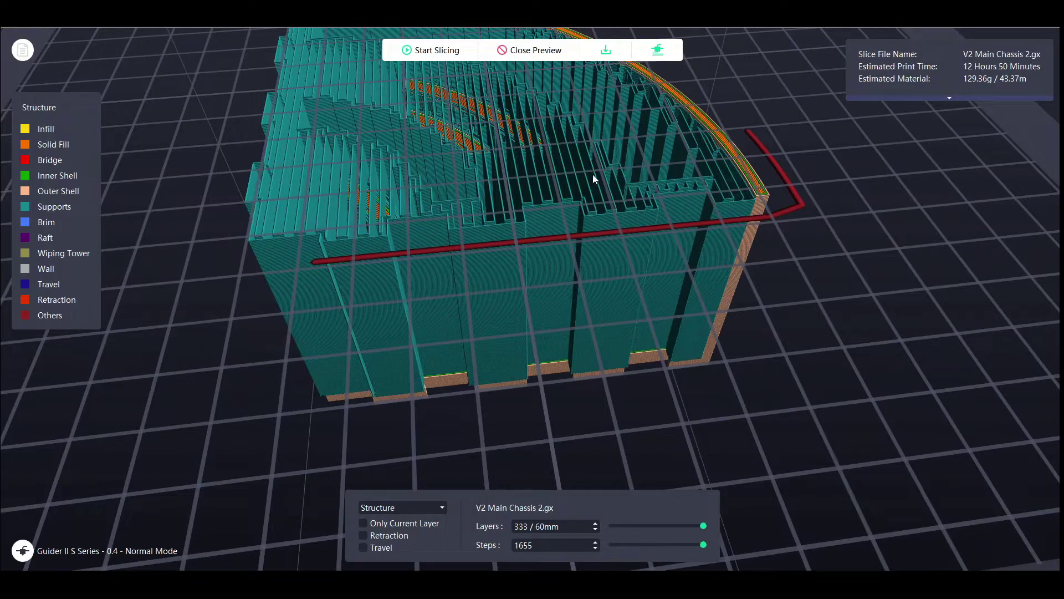
Step: View the outlined supports from nearly top-down, then reopen the Supports slice settings
left_click_drag(593, 174, 632, 279)
scroll(620, 275, "up", 3)
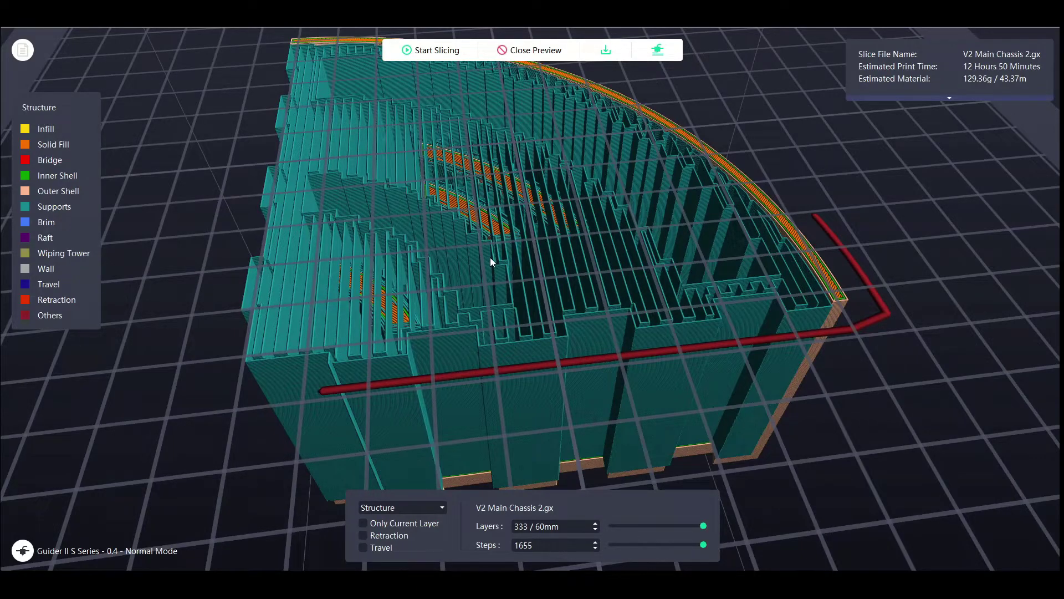
left_click(449, 60)
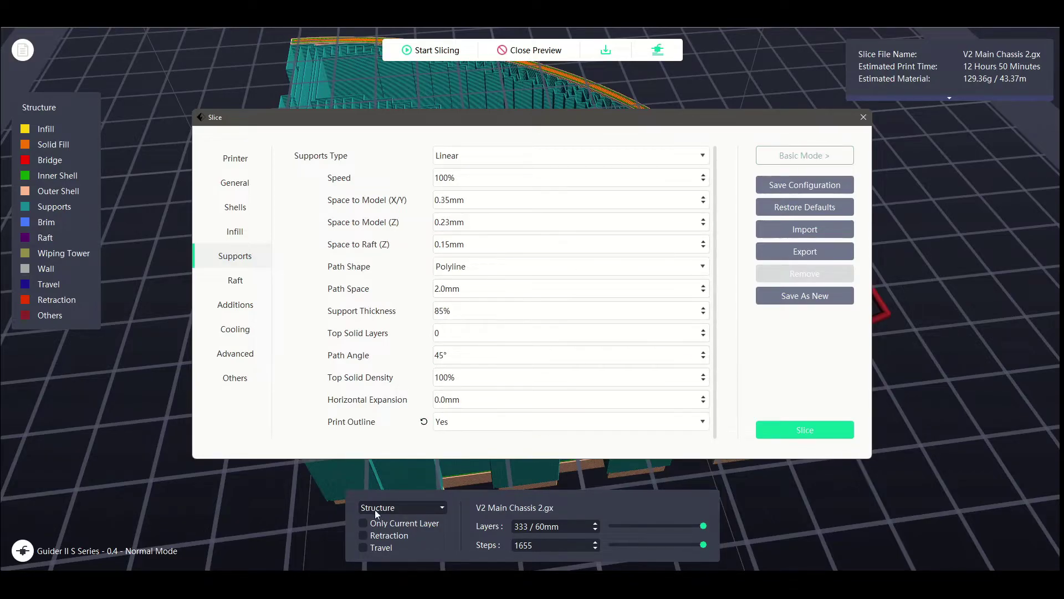
Step: Reset the support Print Outline from Yes back to No
left_click(425, 421)
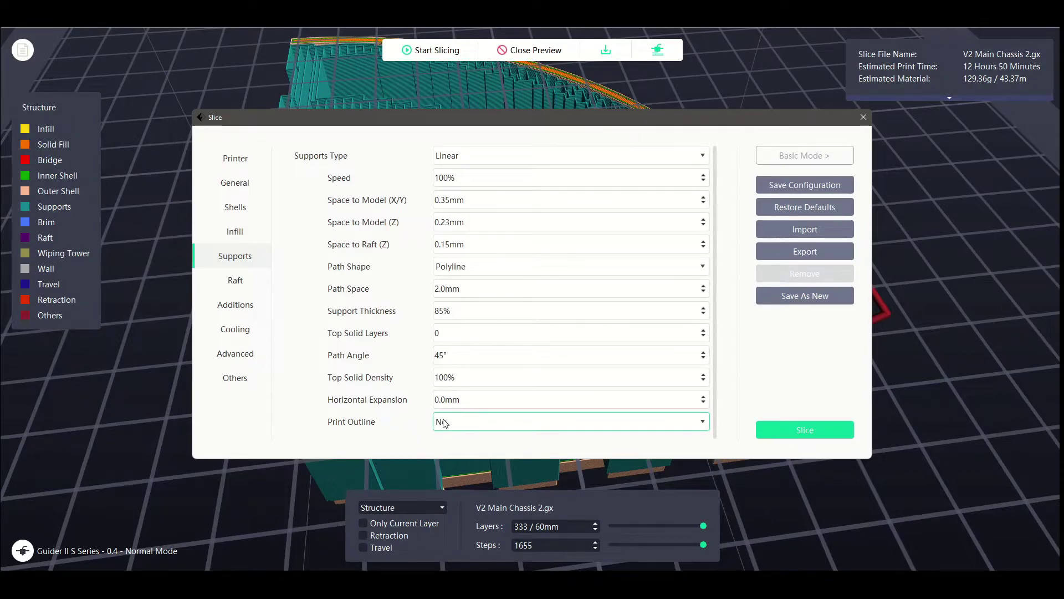
mouse_move(443, 423)
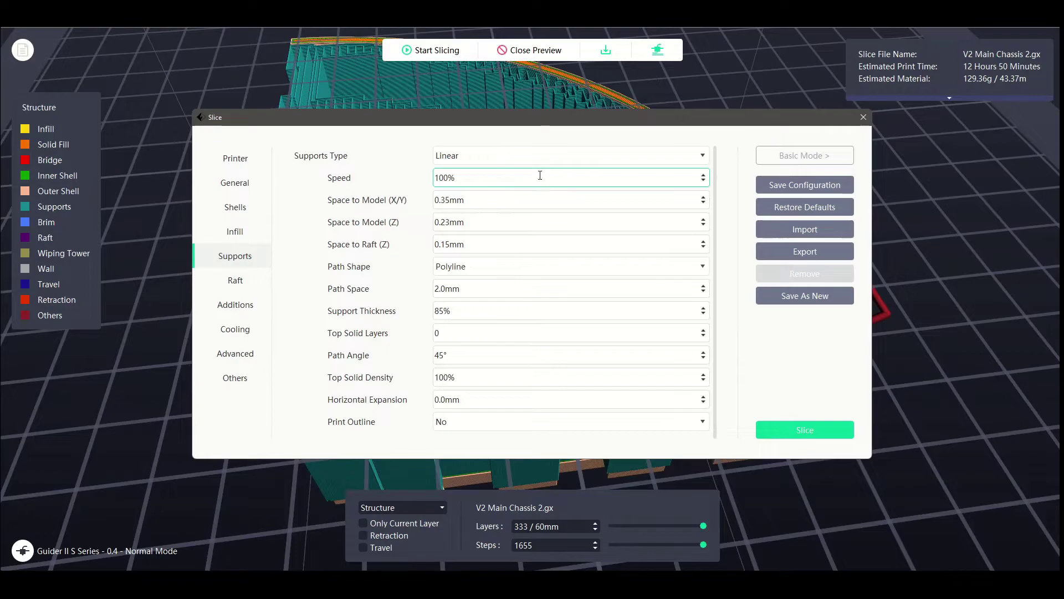
Step: Change the support type to Treelike and review its 3 shells, 60% speed and 0.20mm spacing
left_click(560, 160)
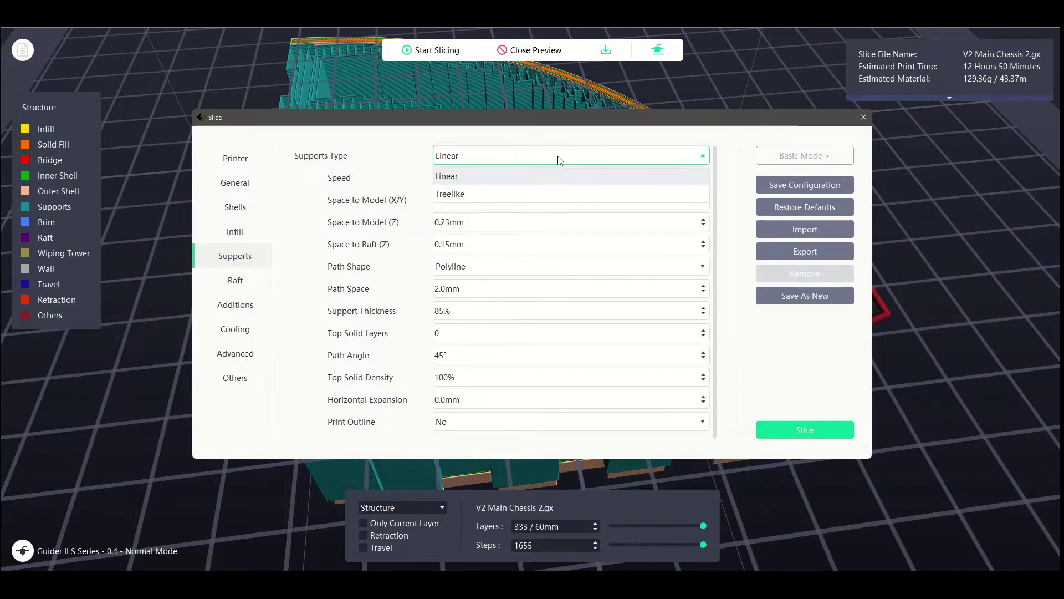
left_click(528, 198)
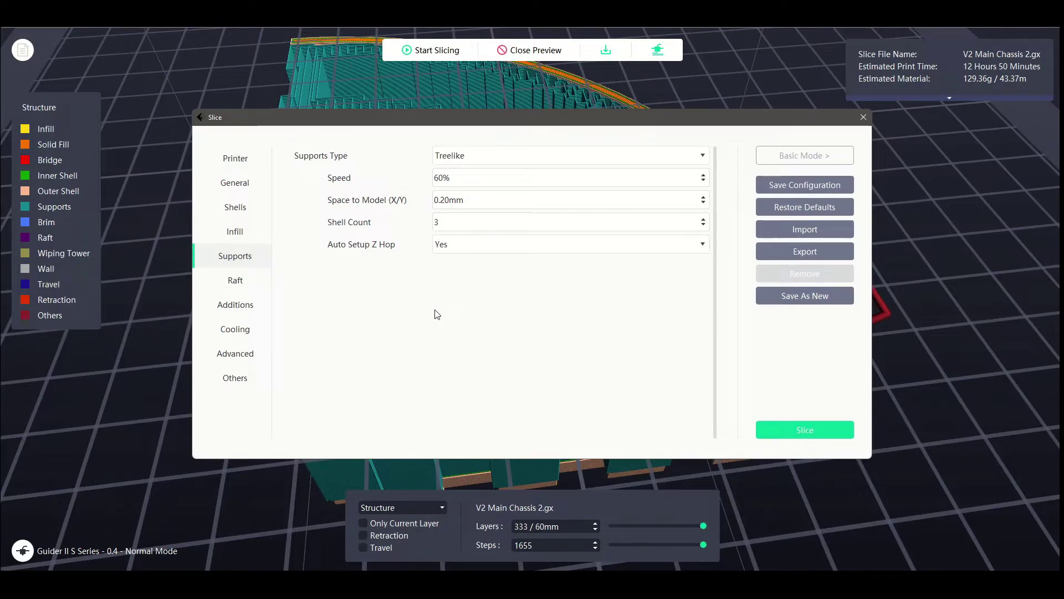
left_click(438, 220)
mouse_move(388, 209)
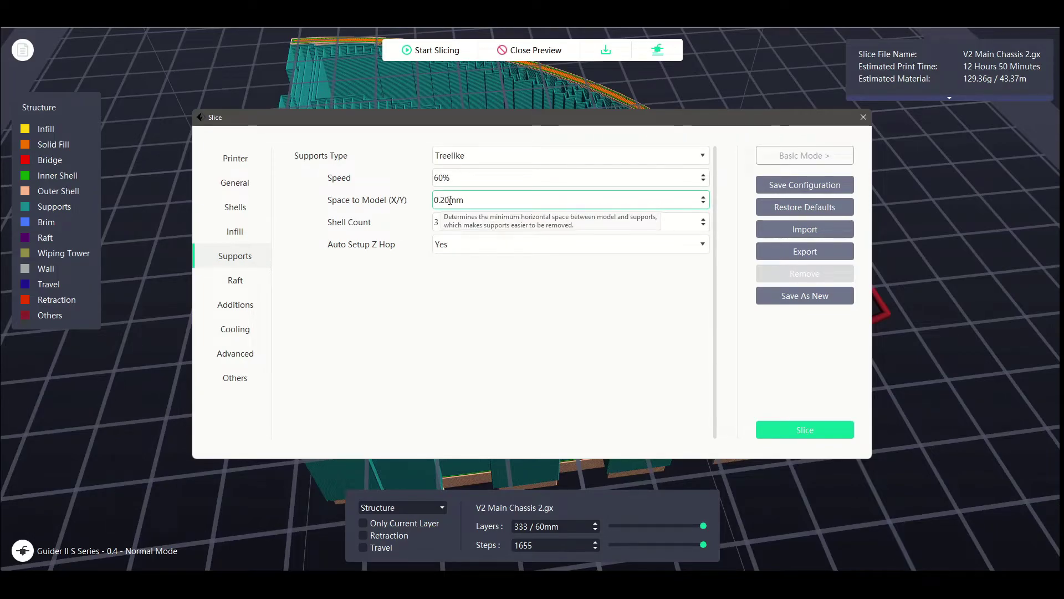
mouse_move(446, 200)
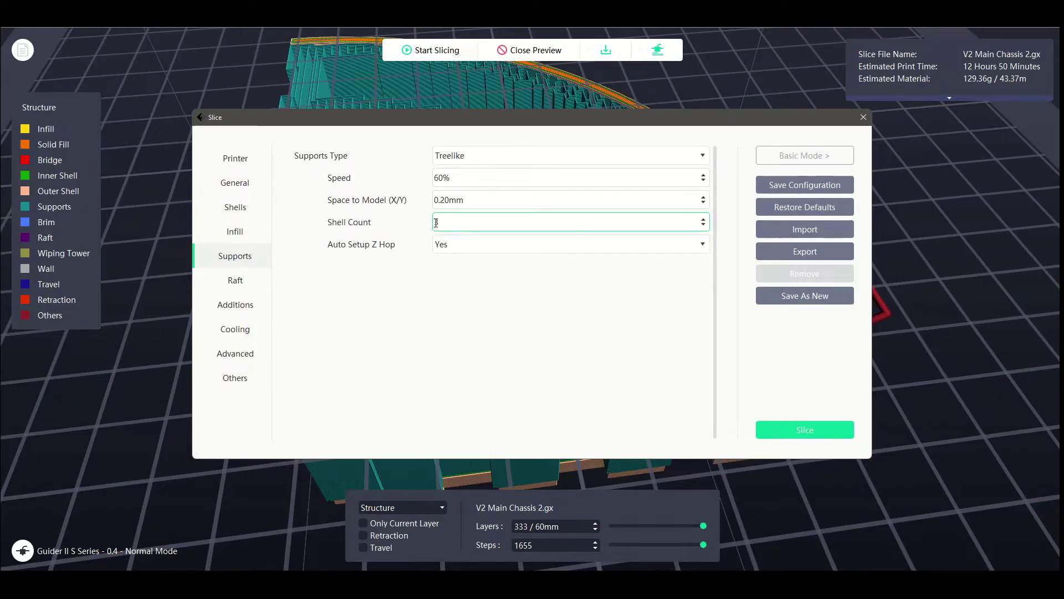
mouse_move(439, 222)
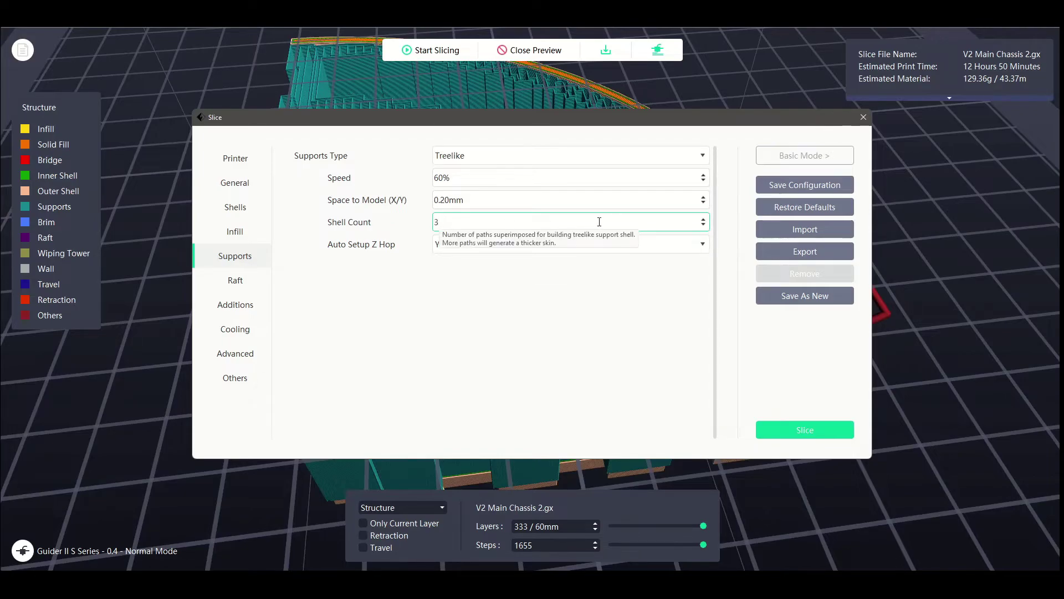
left_click(704, 220)
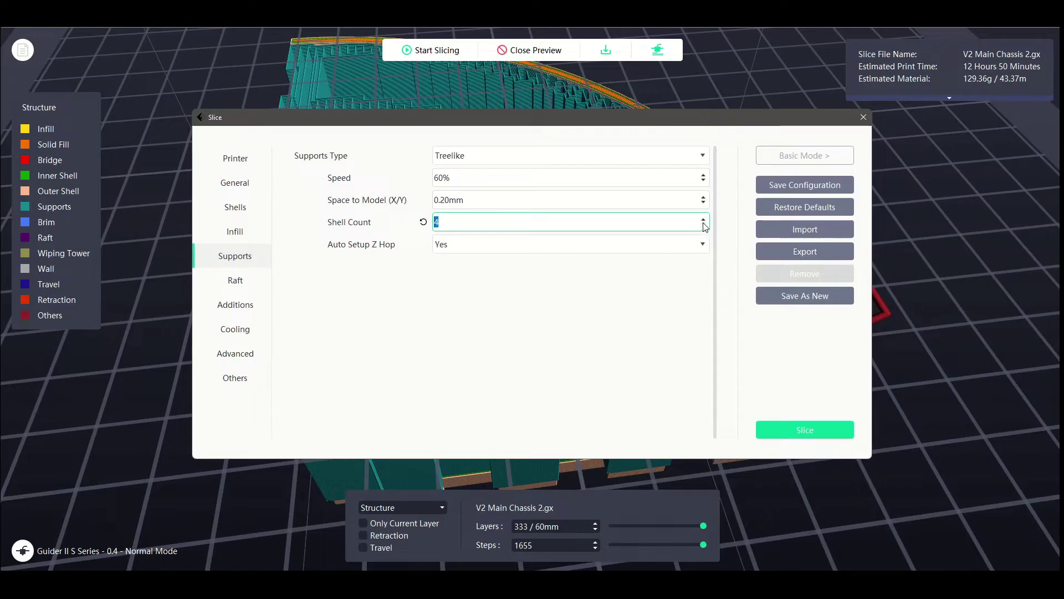
left_click(704, 226)
left_click(704, 220)
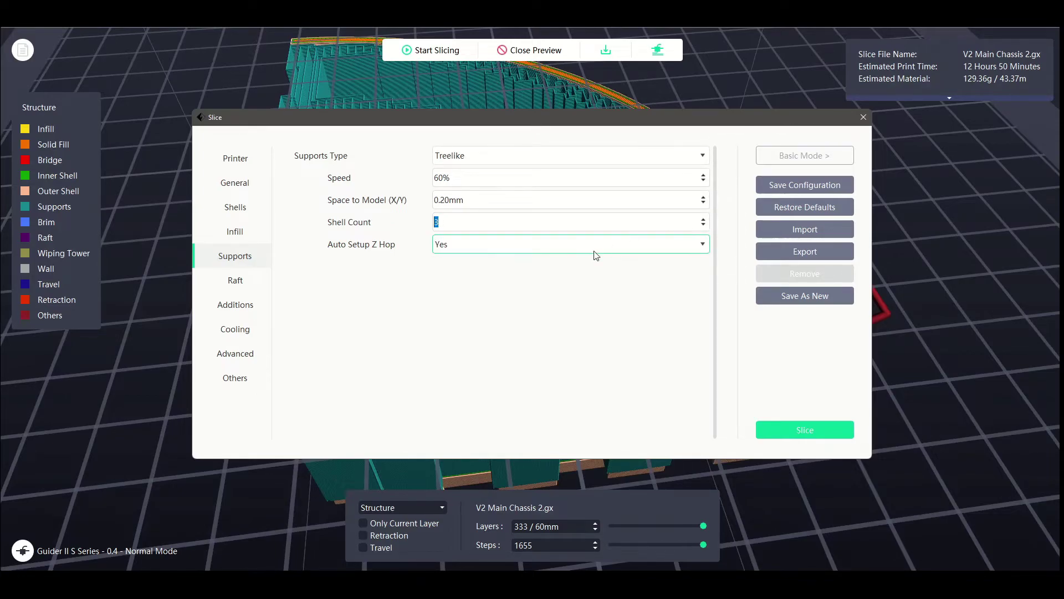
left_click(381, 263)
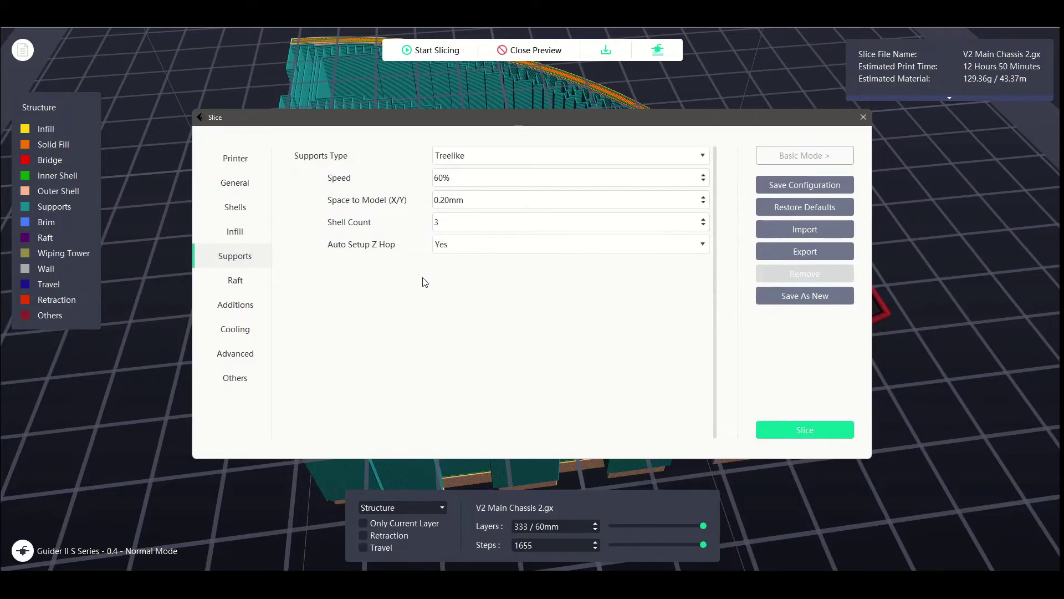
mouse_move(387, 243)
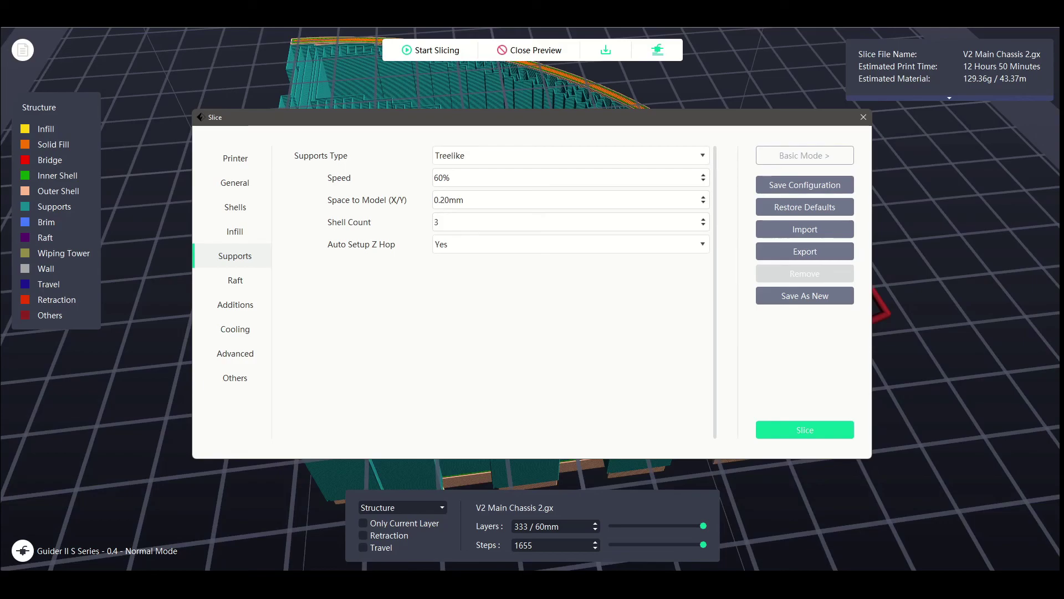
Step: Show the Raft page: raft disabled, 5.0mm margin, 0.15mm model spacing
left_click(261, 281)
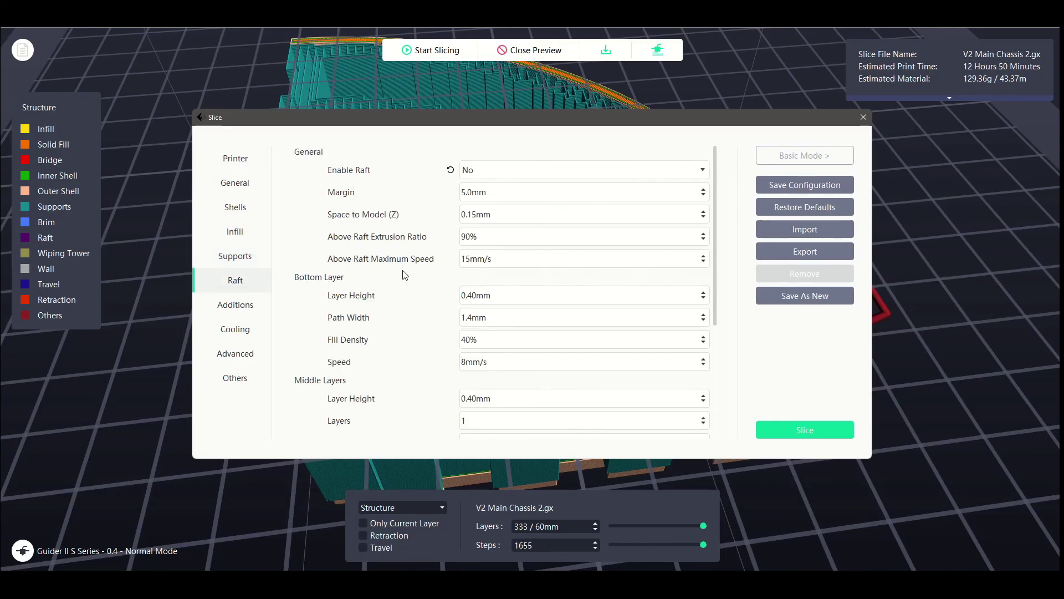
scroll(477, 314, "down", 1)
scroll(477, 313, "down", 1)
scroll(477, 313, "up", 2)
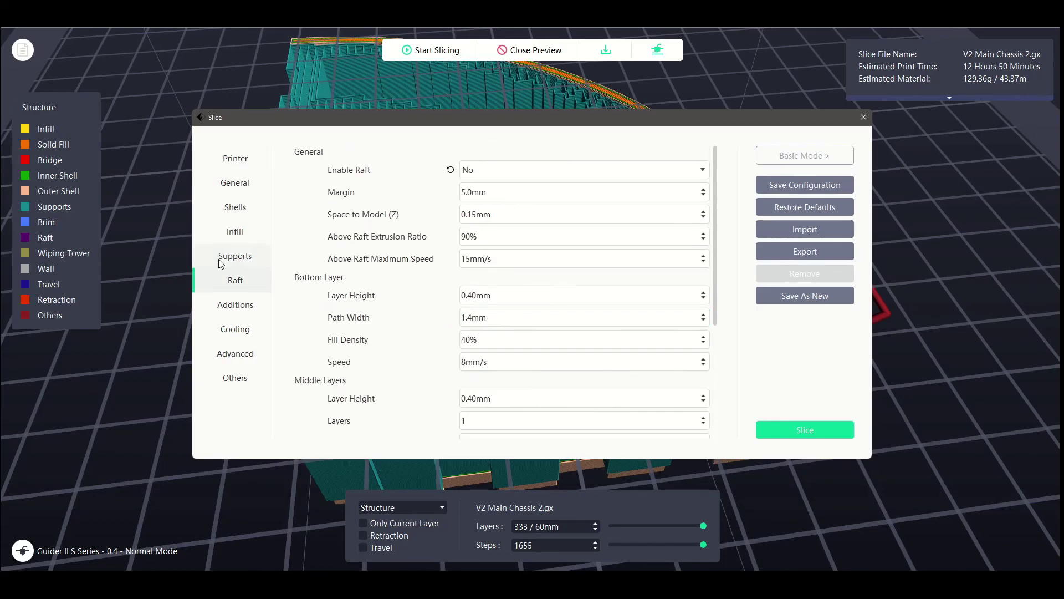